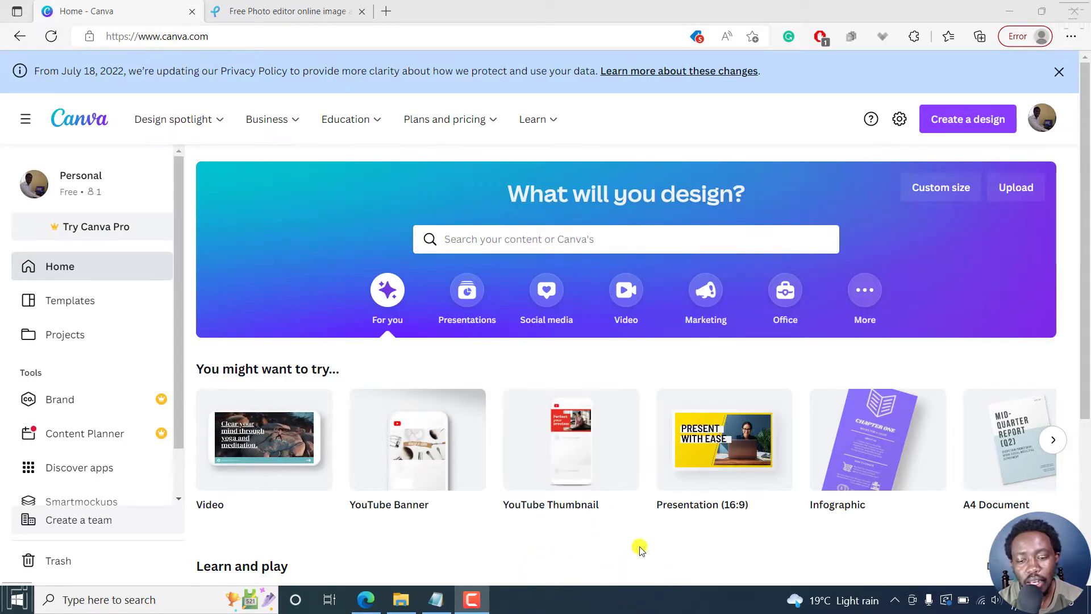
Create a YouTube Thumbnail design and add the photo of the woman in a brown hat from a photo search for "person".
left_click(566, 455)
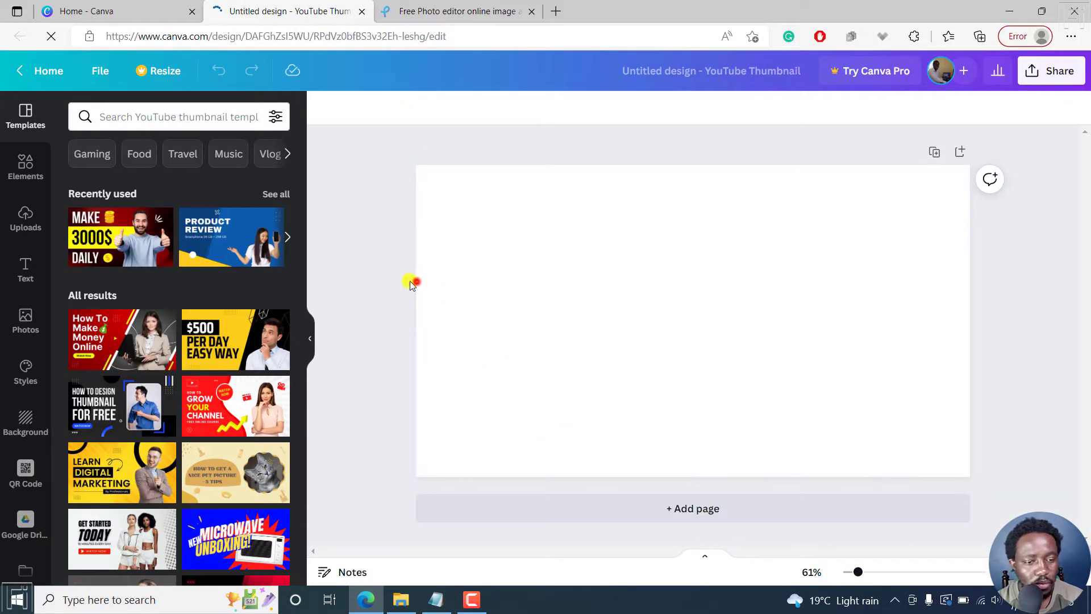
left_click(26, 320)
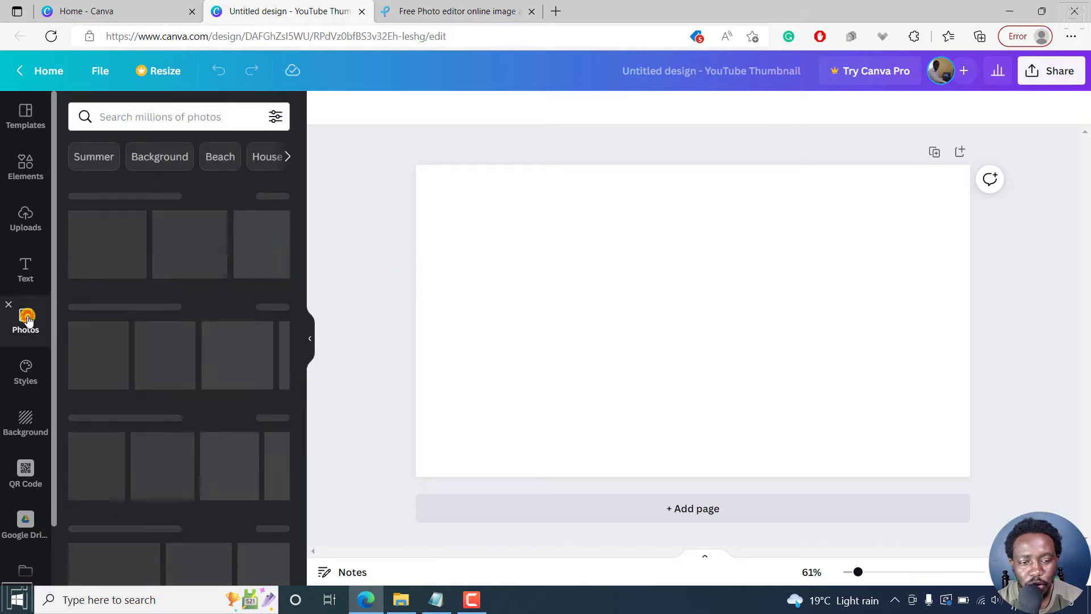
left_click(207, 117)
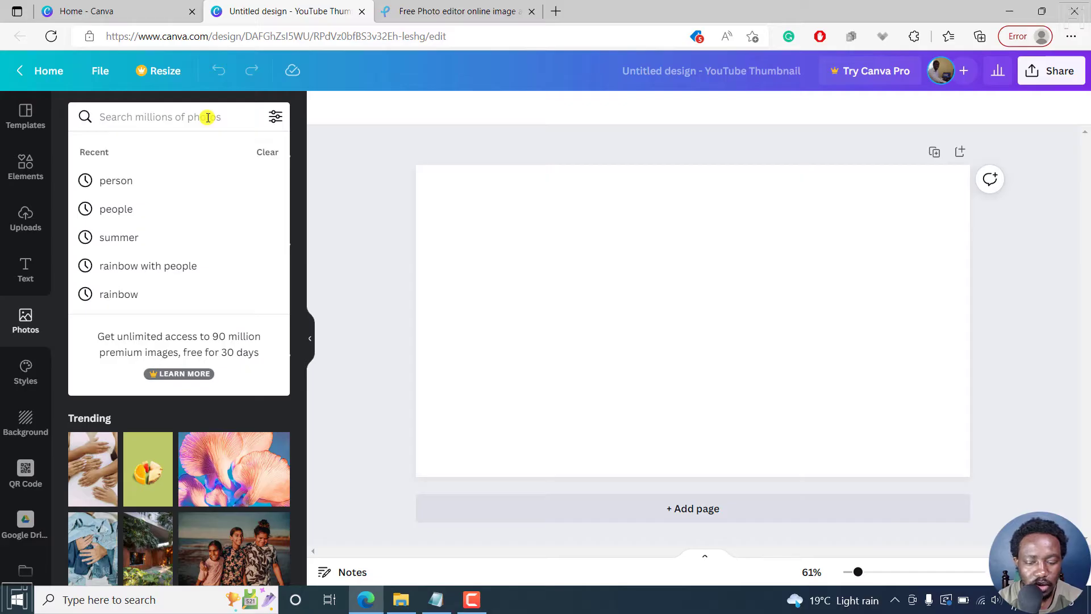
type("person")
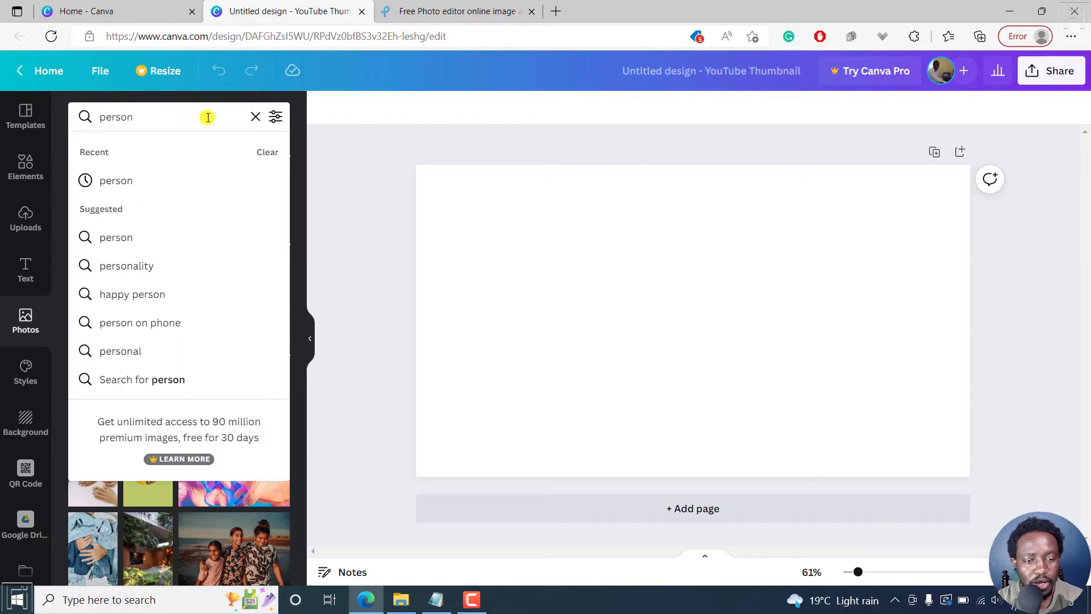
key("Return")
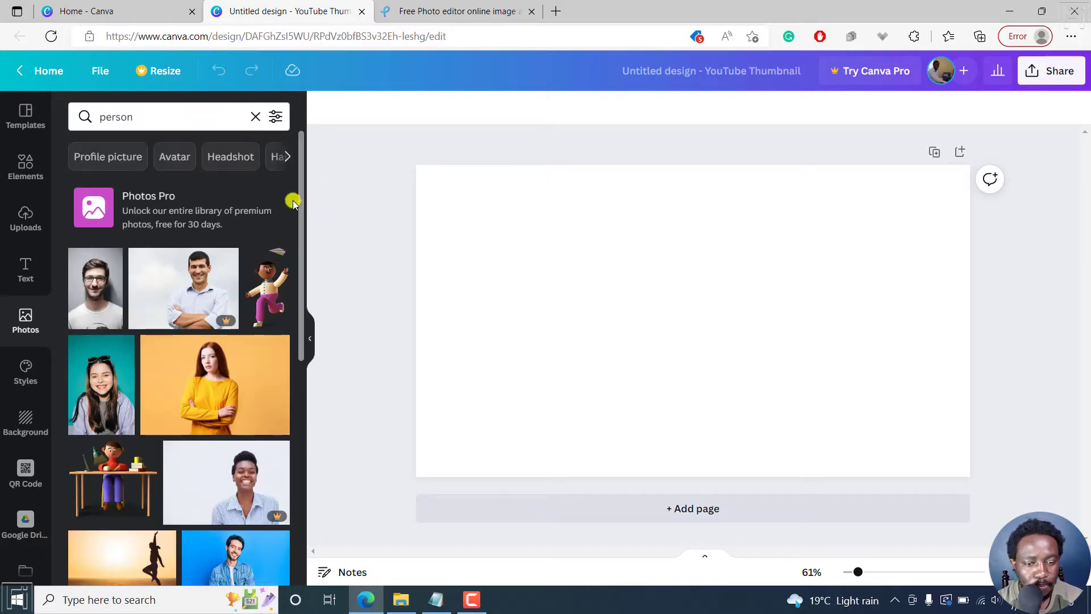
left_click_drag(301, 202, 309, 376)
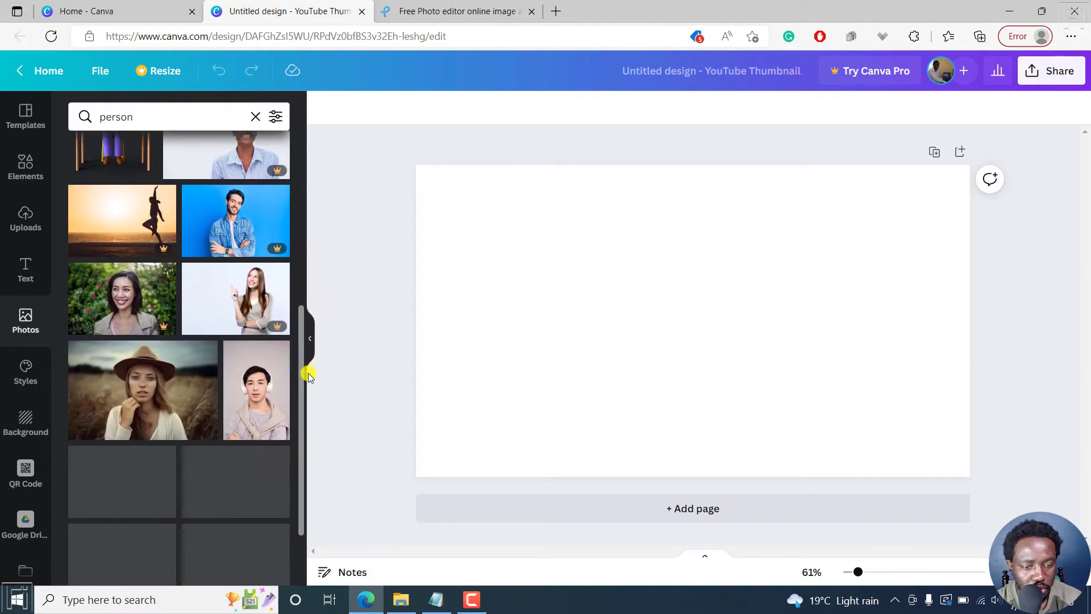
left_click(144, 393)
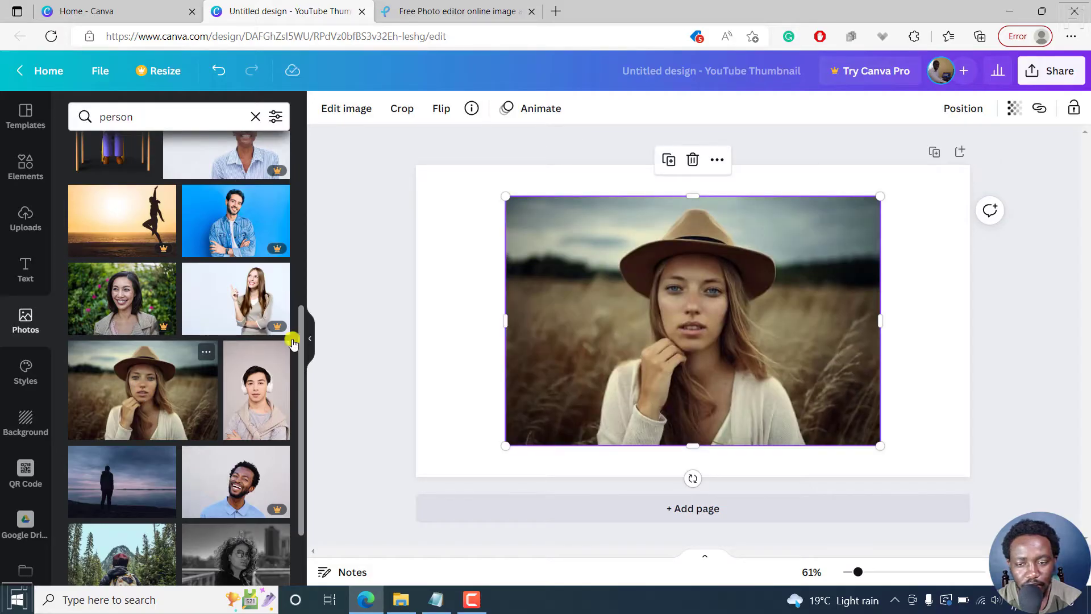
Try to set the photo of the woman in the hat as the page background.
right_click(647, 278)
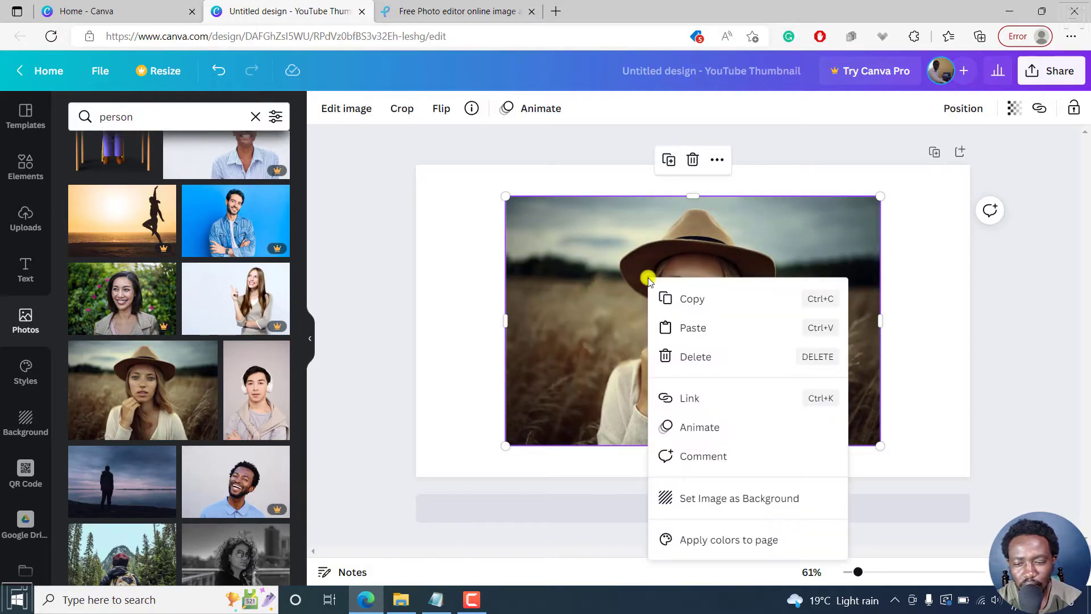
left_click(735, 498)
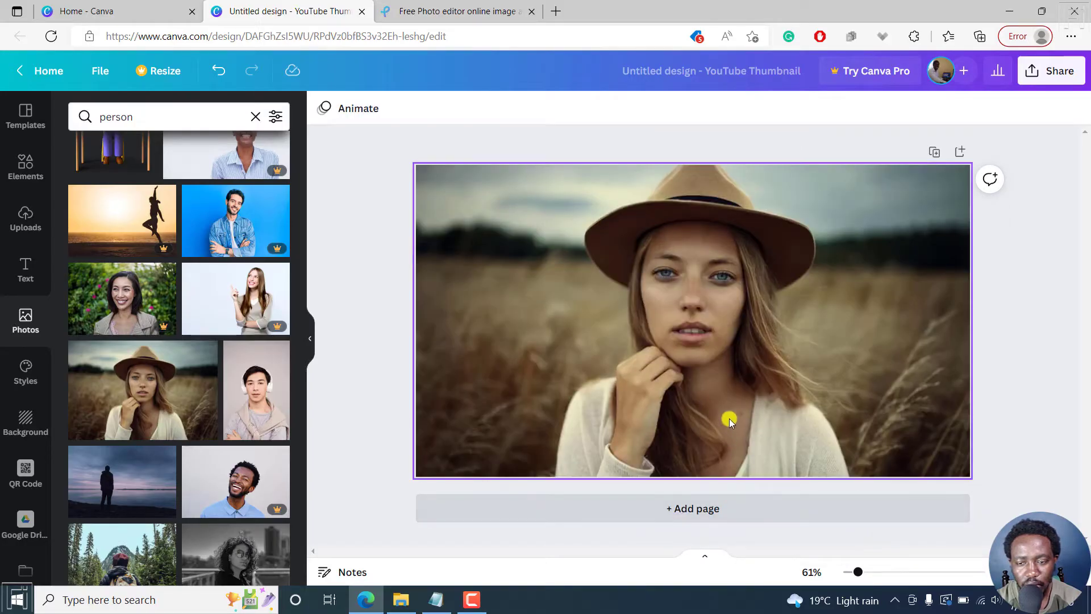
left_click(742, 344)
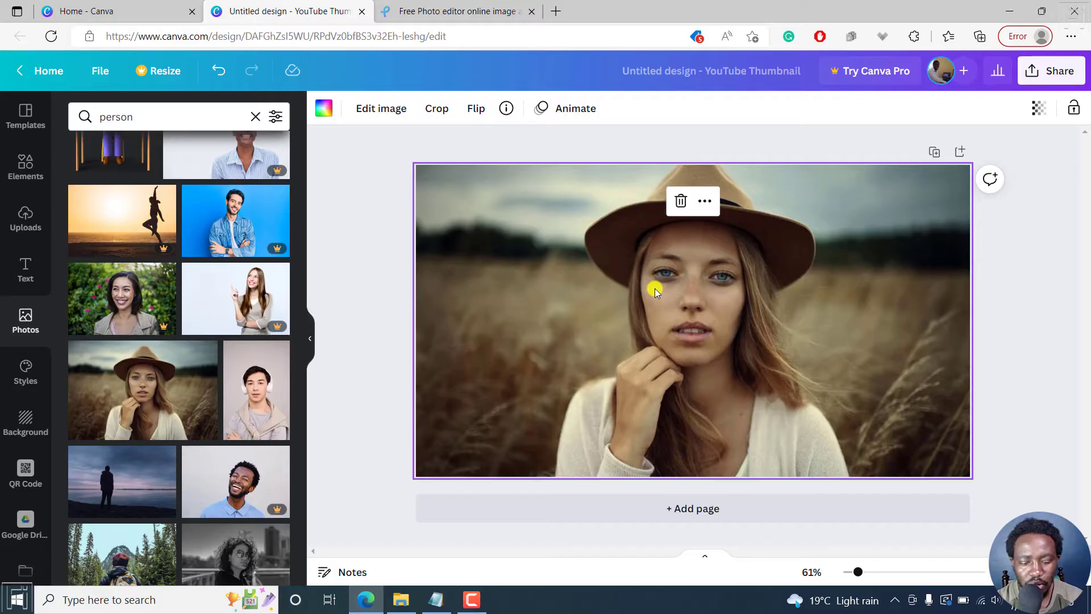
key("ctrl+z")
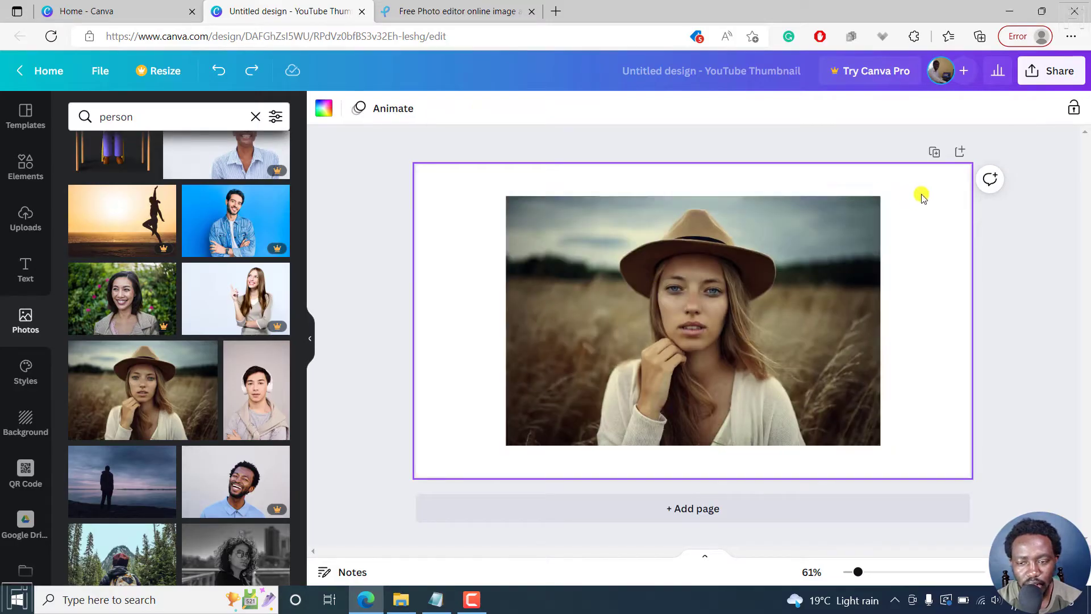
Enlarge the photo of the woman in the hat so it spans the full height of the page.
left_click(811, 258)
left_click_drag(503, 195, 442, 186)
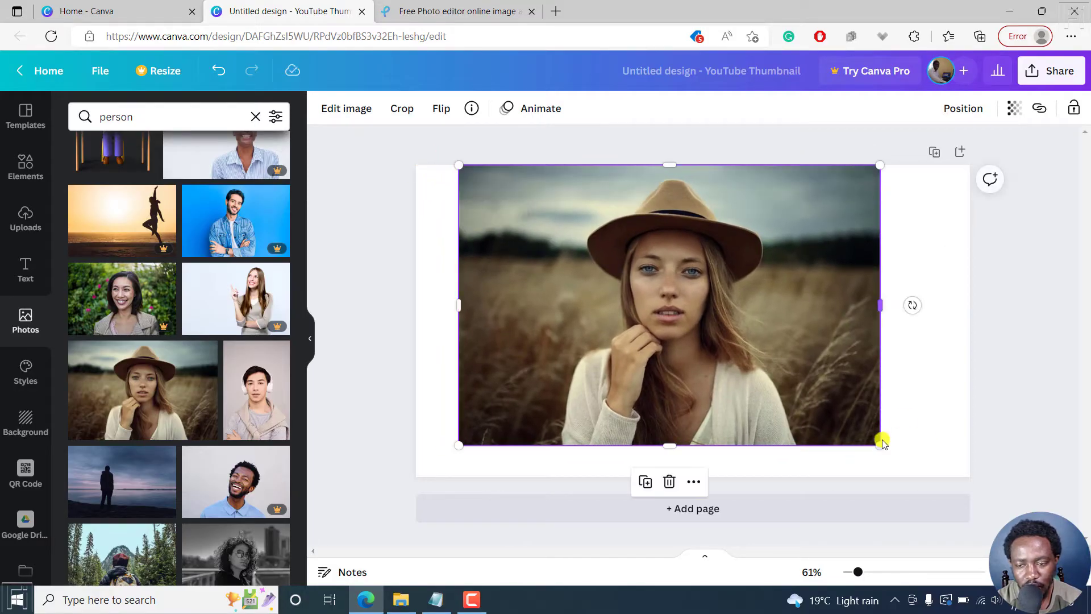
left_click_drag(880, 444, 927, 469)
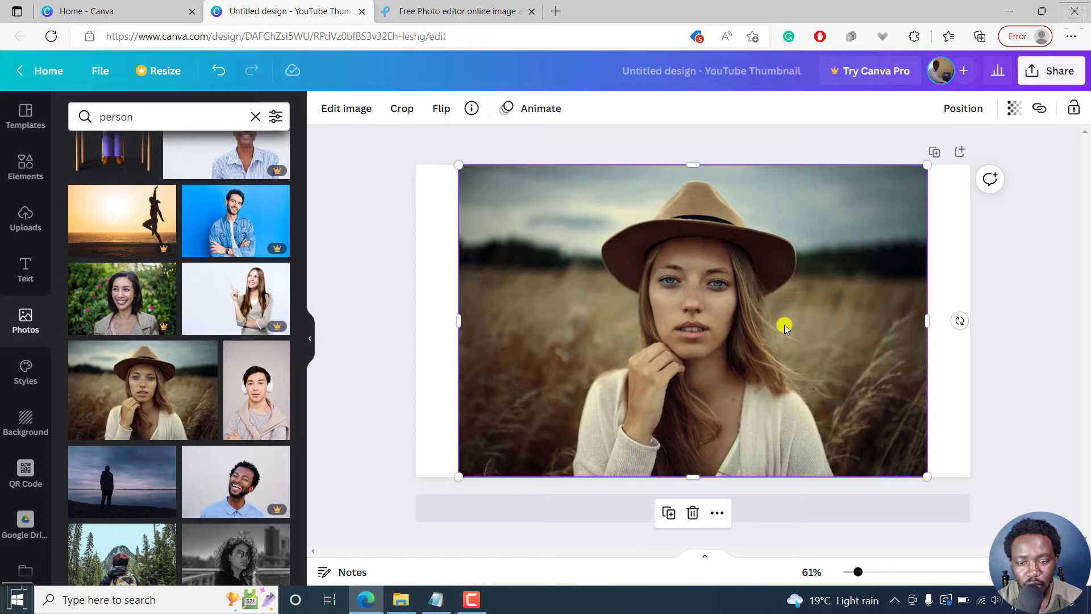
left_click(1048, 321)
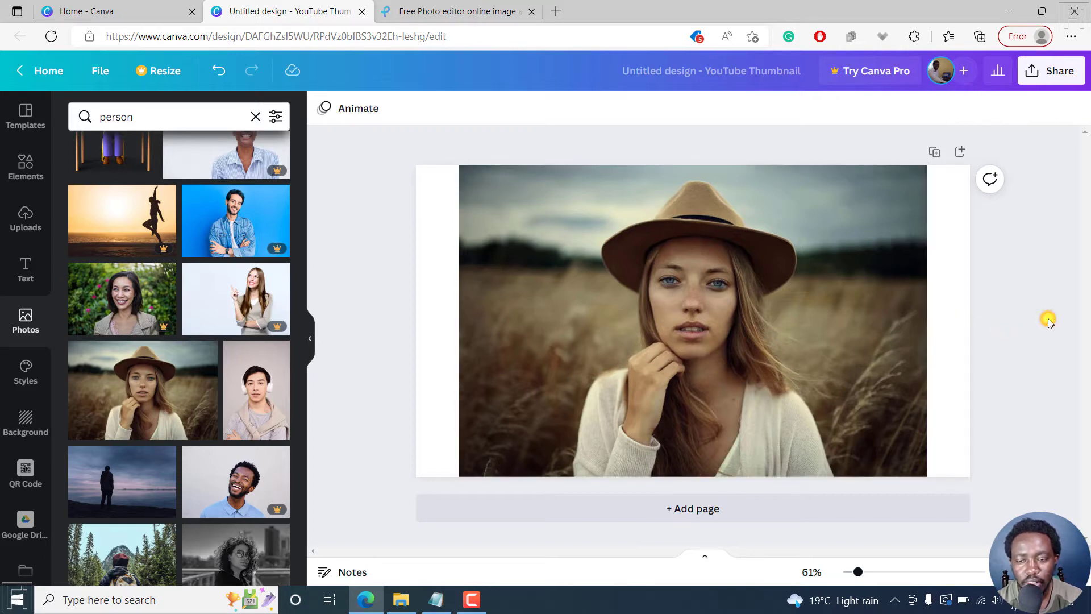
left_click(811, 277)
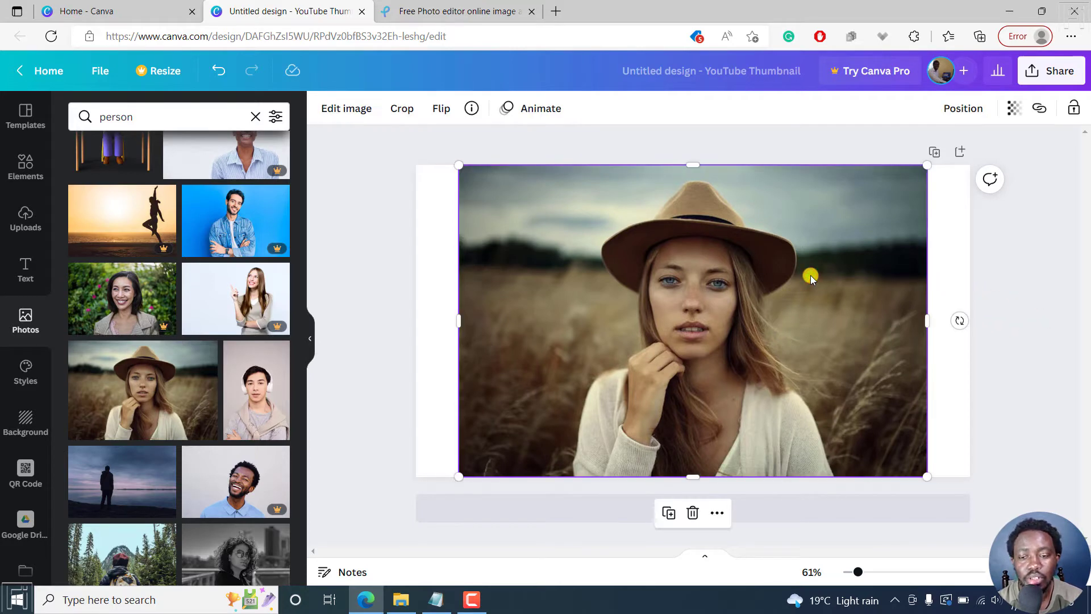
left_click(953, 214)
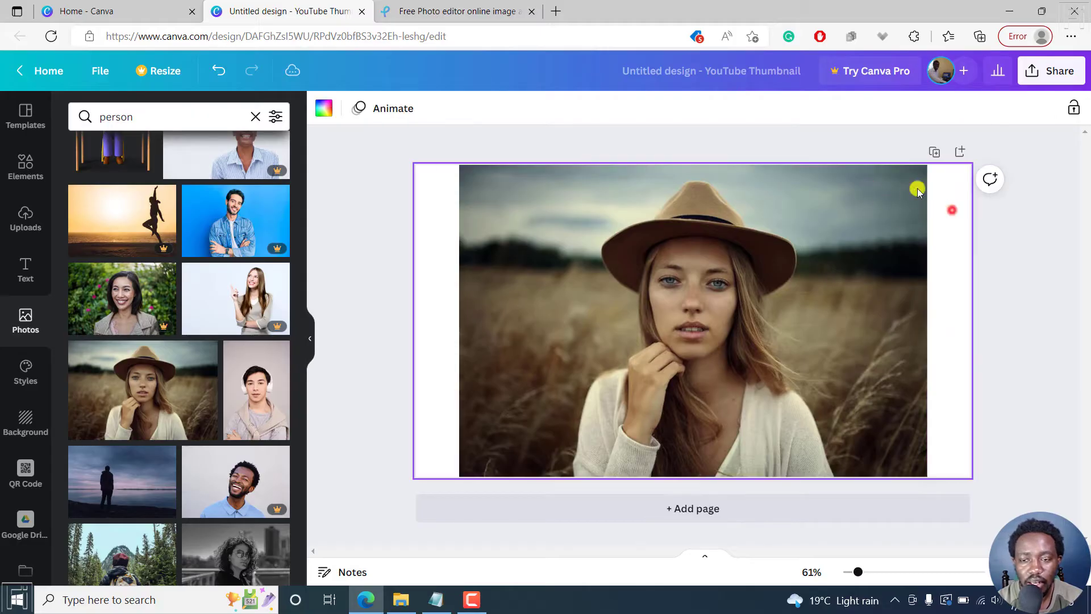
Rename the design as "Lady in a hat".
left_click(702, 80)
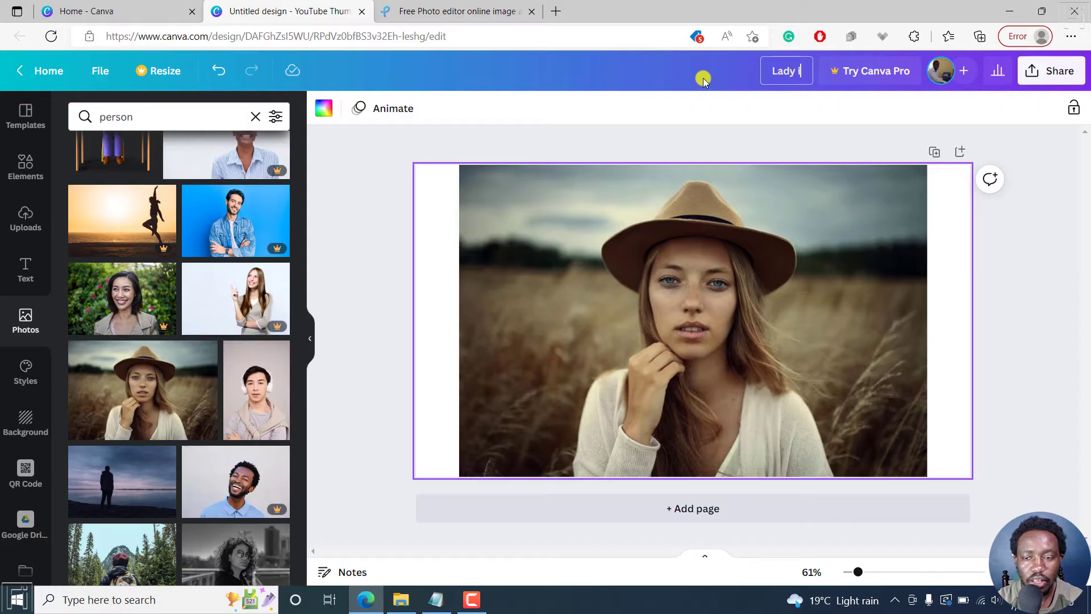
type("Lady in a hat")
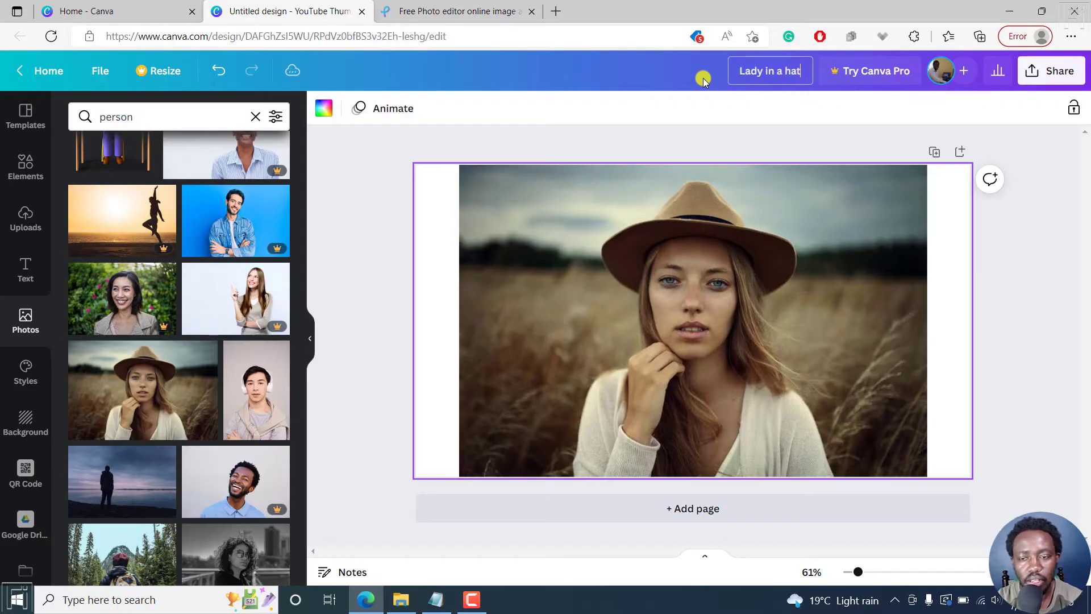
key("Return")
left_click(1052, 264)
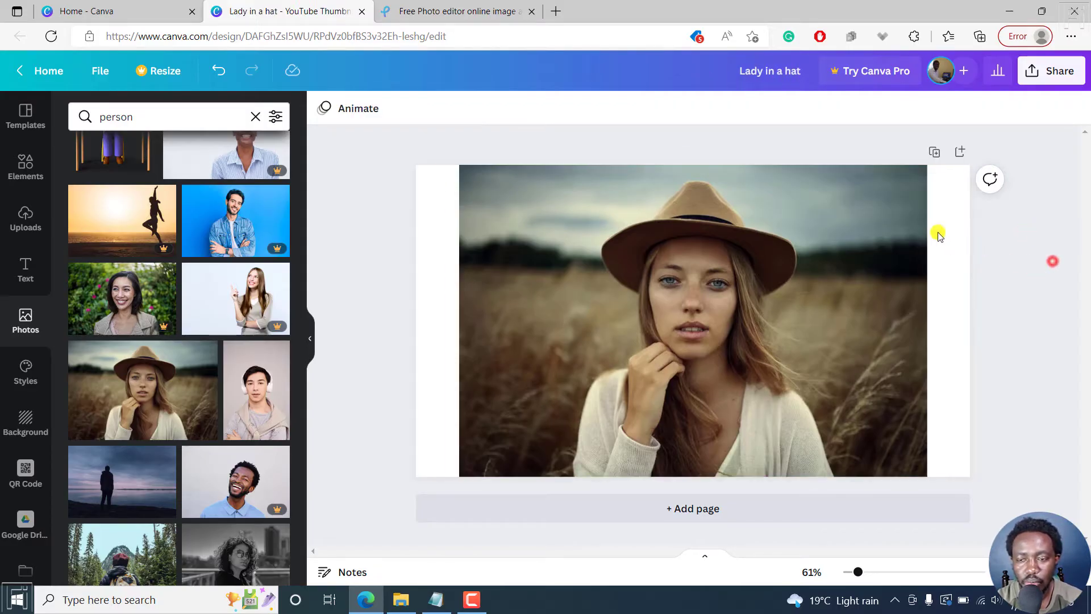
Download the design as a PNG at 1280 × 720 px.
left_click(1056, 73)
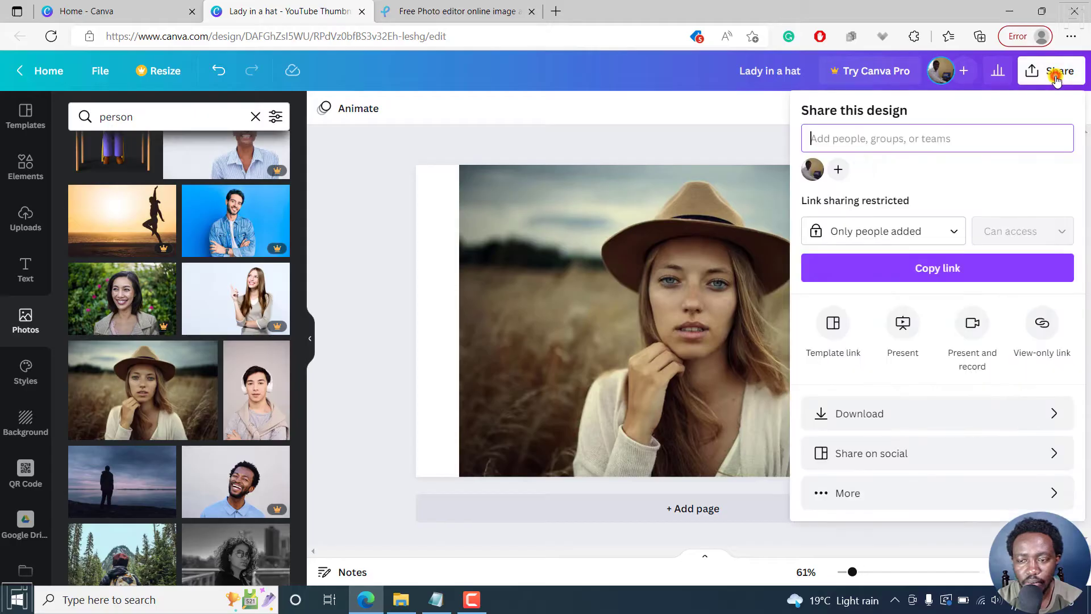
left_click(1033, 414)
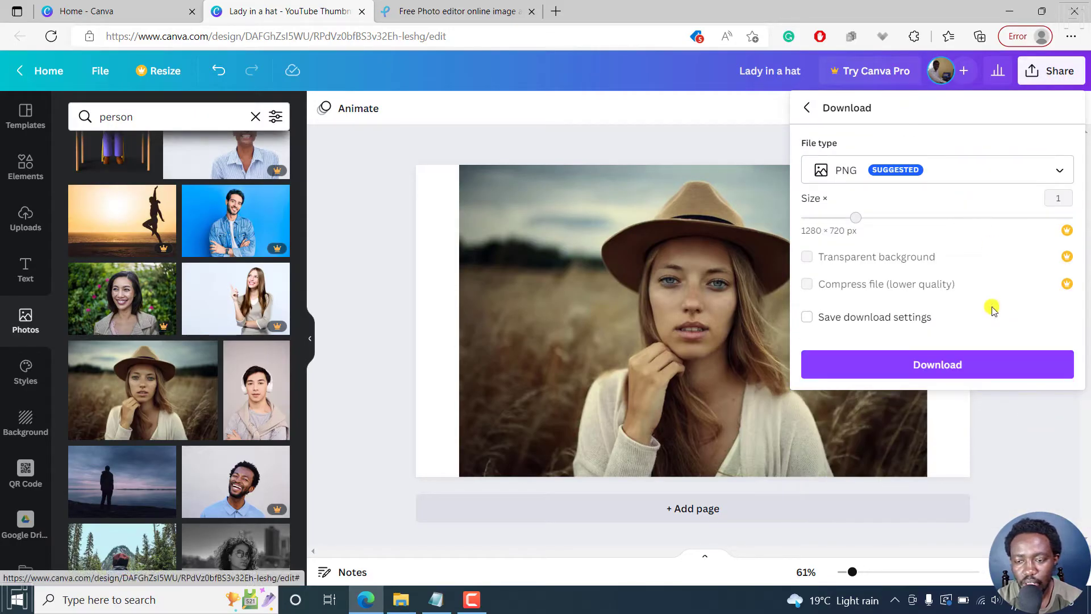
left_click(942, 365)
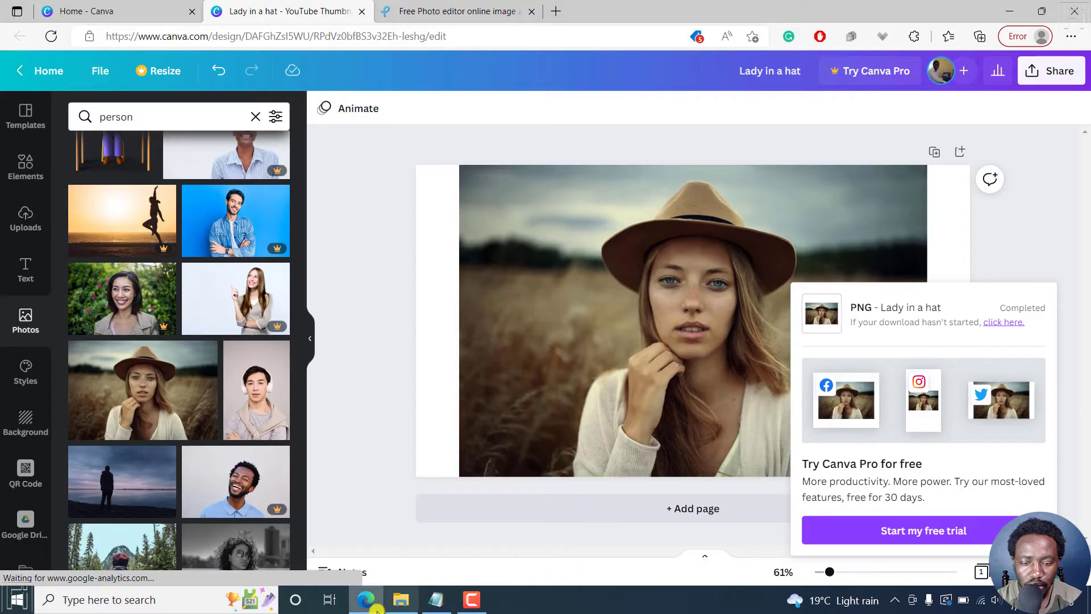
Switch to File Explorer and refresh the Downloads folder to check for the downloaded image.
left_click(400, 599)
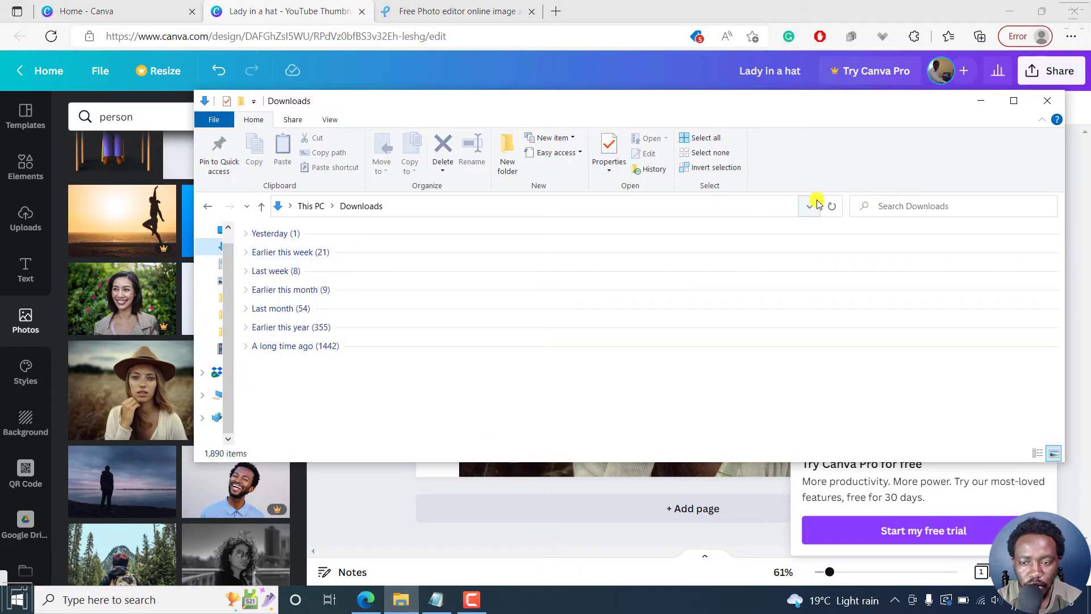
left_click(832, 206)
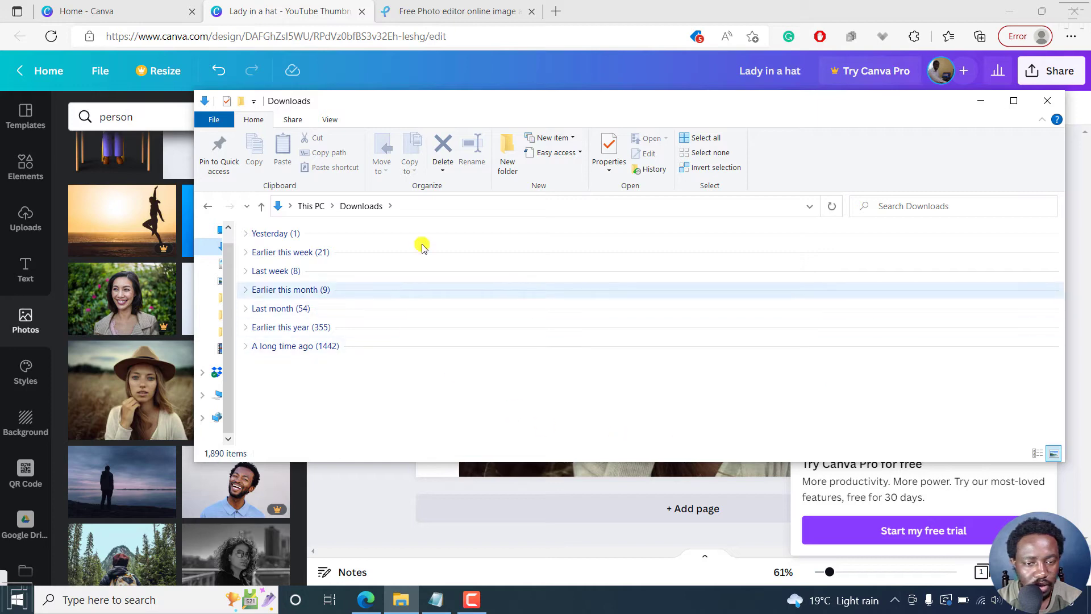
left_click(690, 6)
left_click_drag(690, 6, 690, 174)
left_click(689, 102)
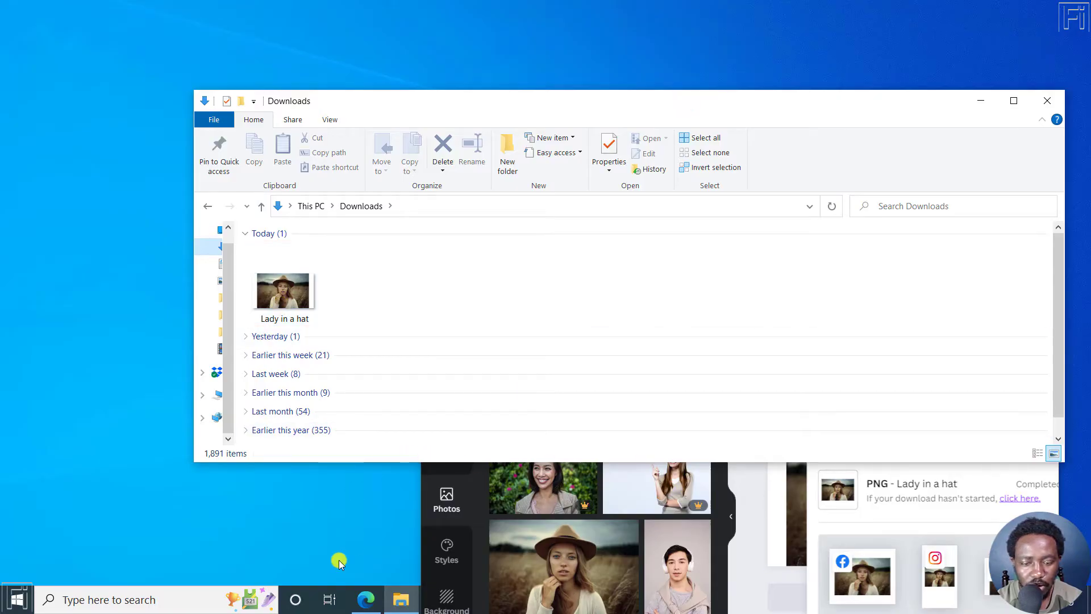
Return to the Canva design in the browser and dismiss the download notification.
left_click(368, 603)
left_click(1010, 201)
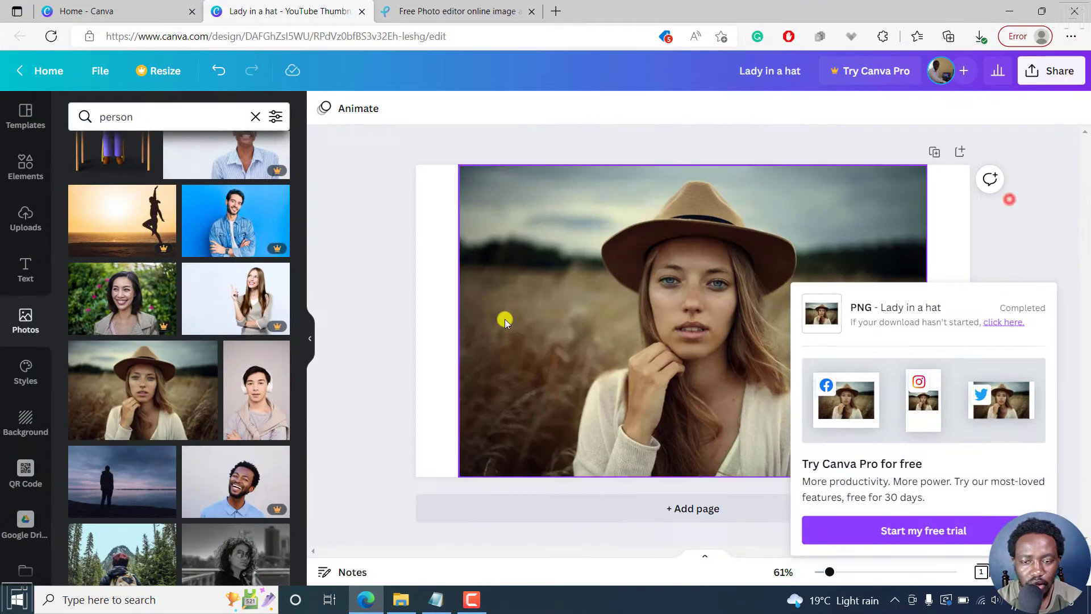
left_click(1043, 258)
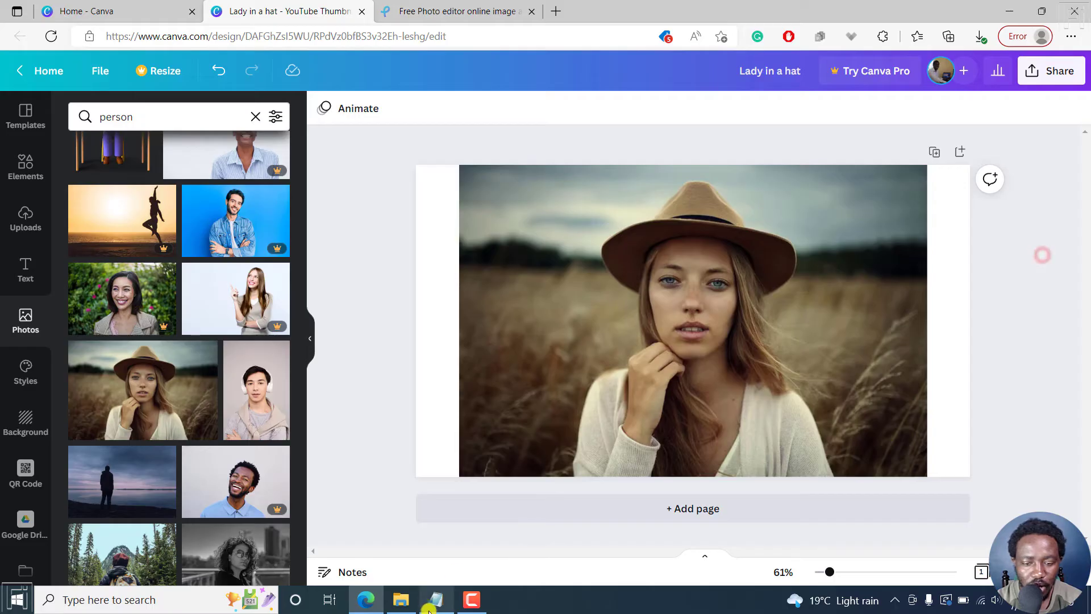
Open the "Lady in a hat" image from the Downloads folder to examine it in Paint, and close it again.
left_click(401, 599)
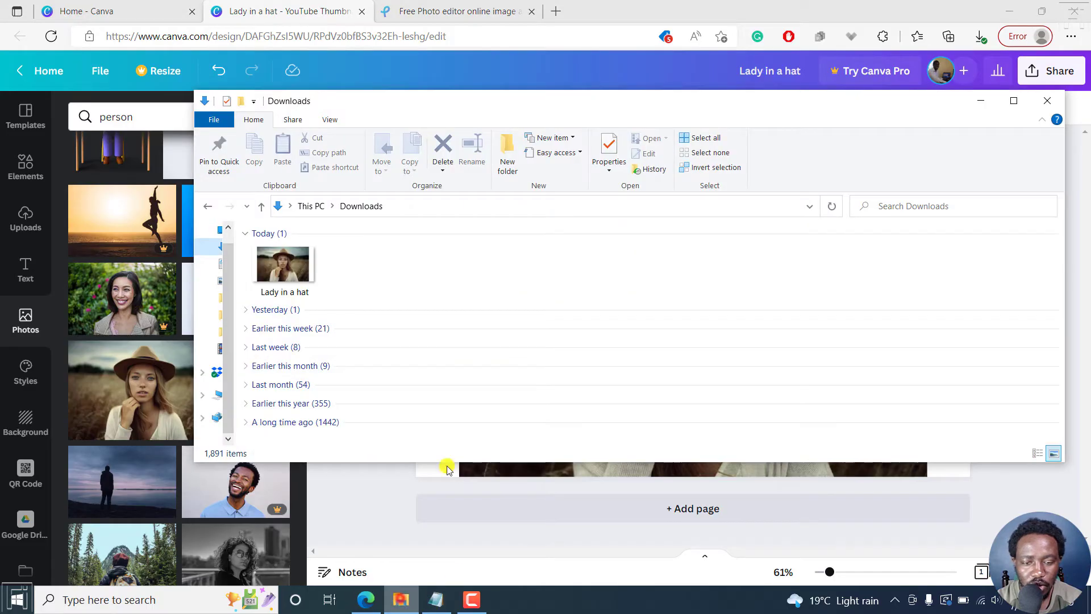
left_click(282, 263)
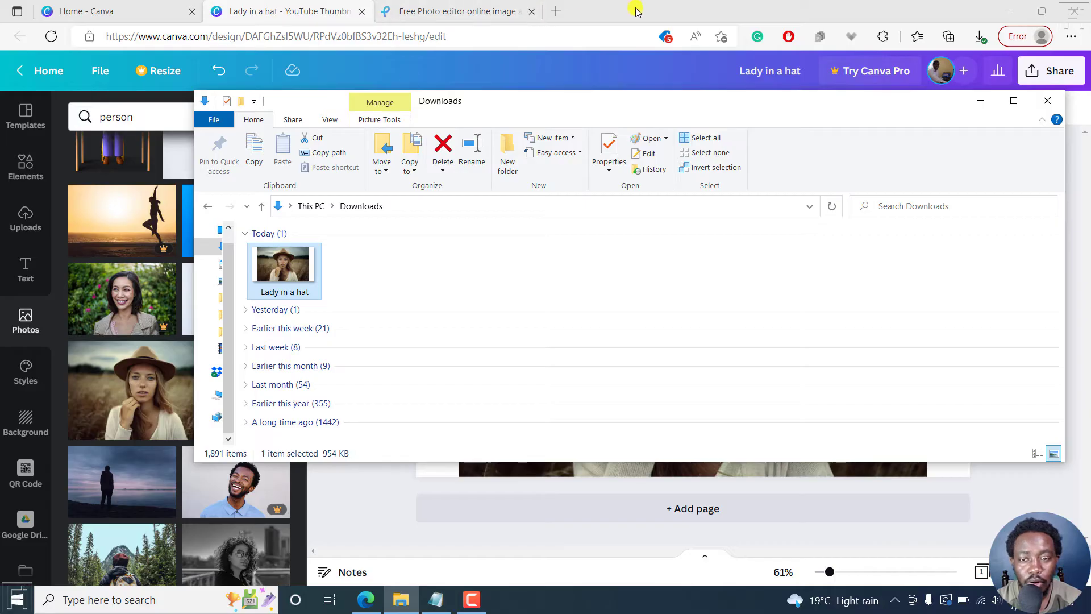
left_click(276, 268)
double_click(277, 268)
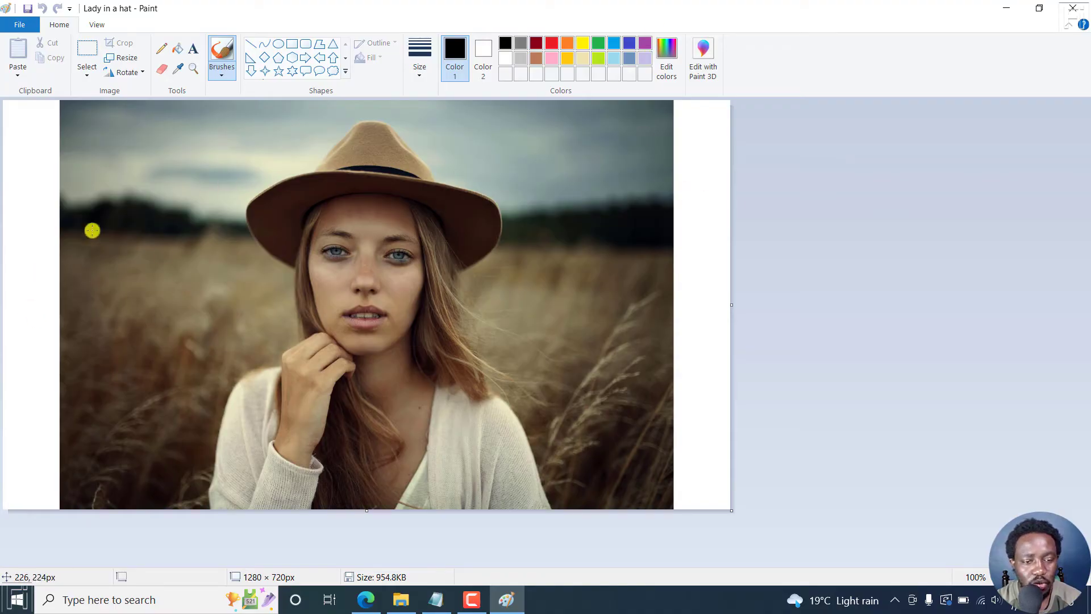
left_click(1062, 10)
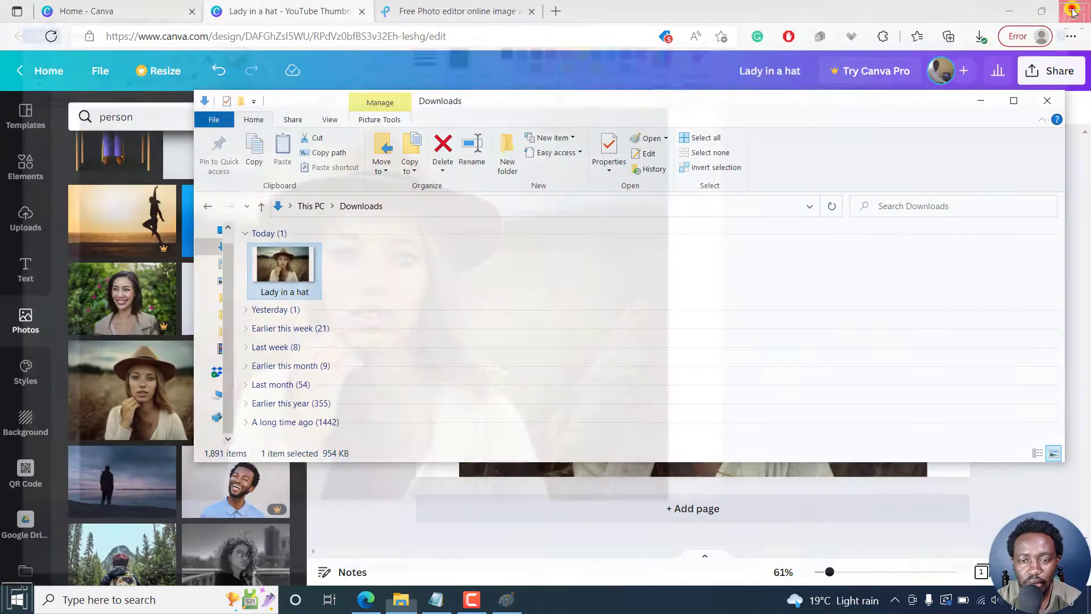
Switch to the Pixlr website and open its Remove BG tool from the Remove background section.
left_click(442, 17)
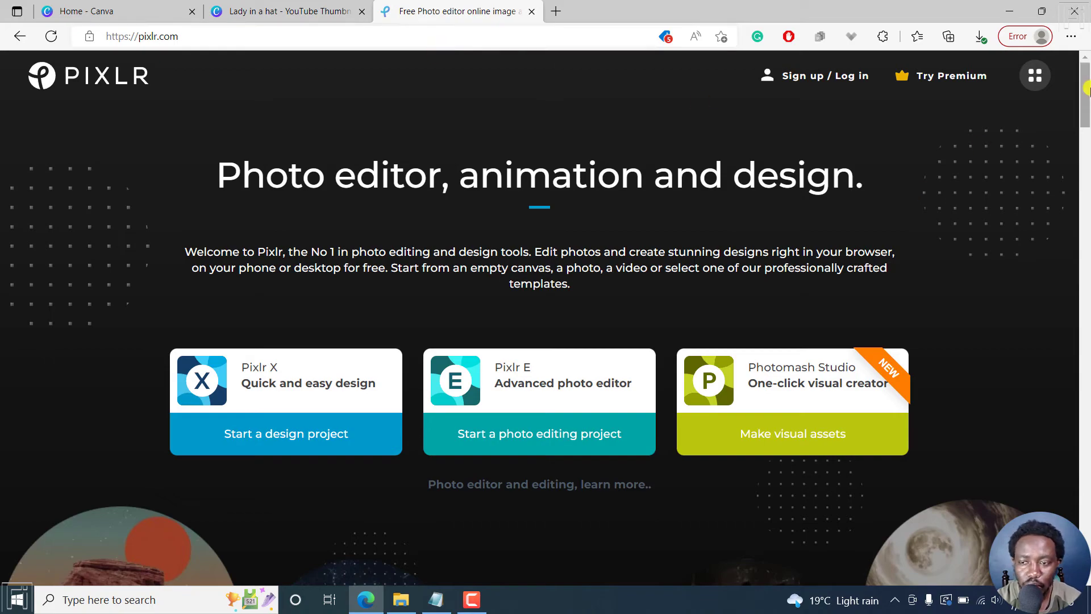
left_click_drag(1086, 82, 1032, 335)
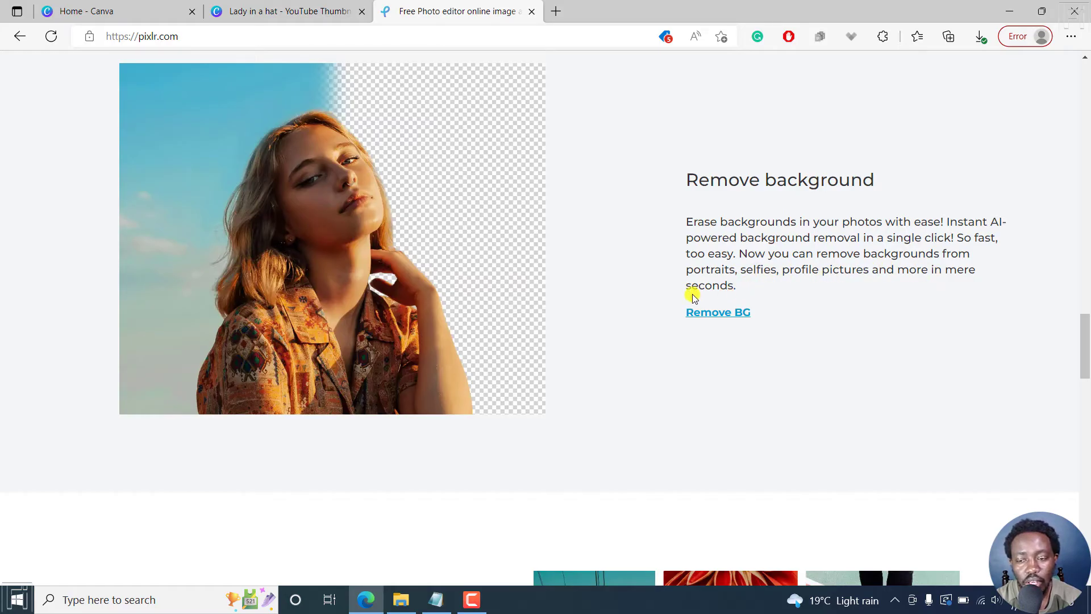
left_click(1087, 337)
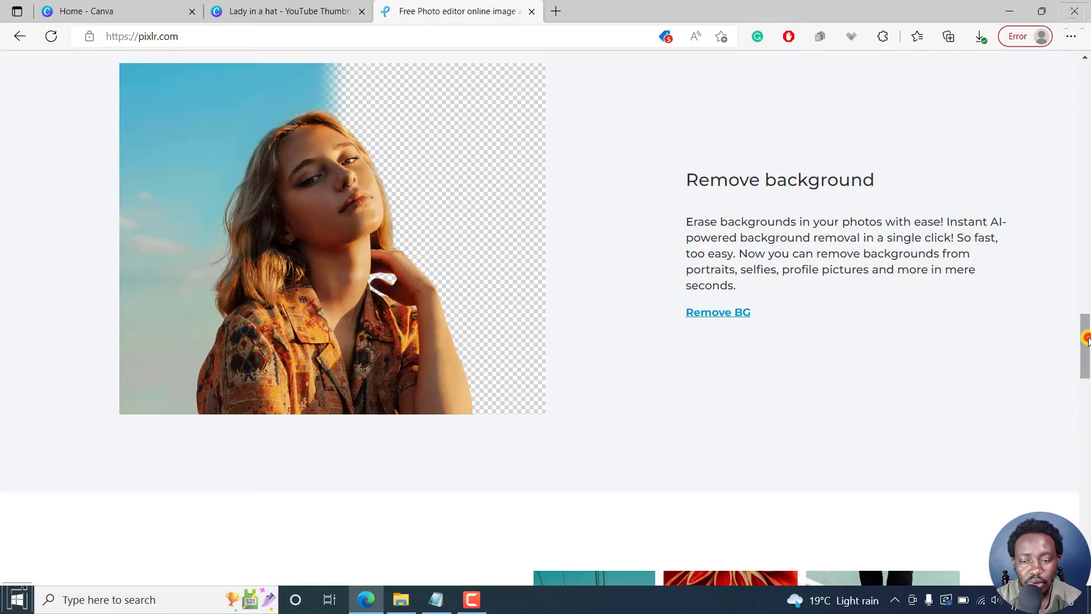
left_click(720, 312)
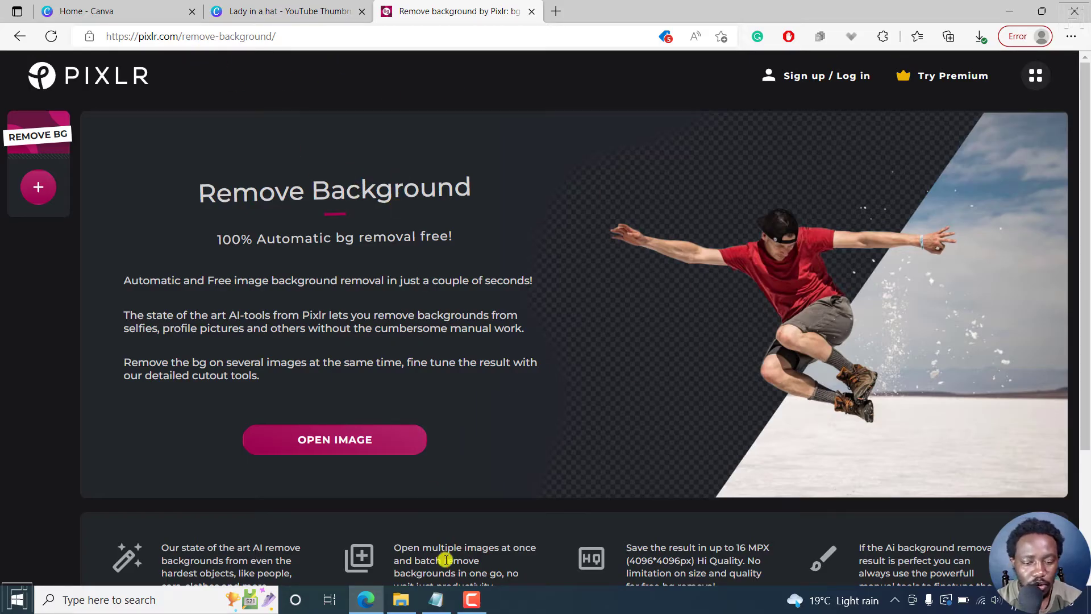
Load the "Lady in a hat" image from the Downloads folder into Pixlr's Remove BG tool for automatic background removal.
left_click(344, 441)
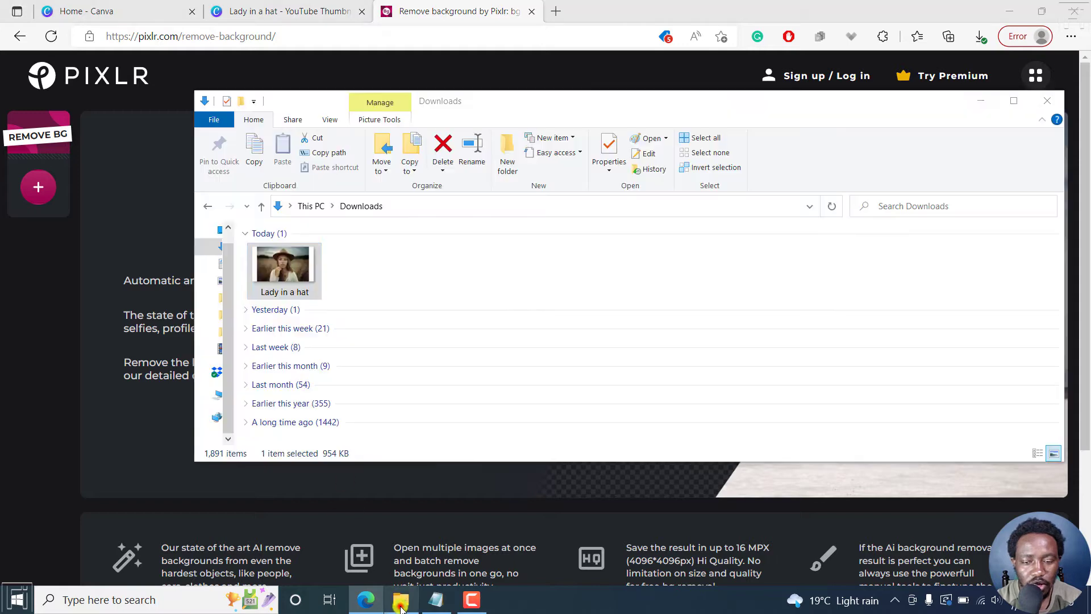
left_click_drag(451, 100, 673, 118)
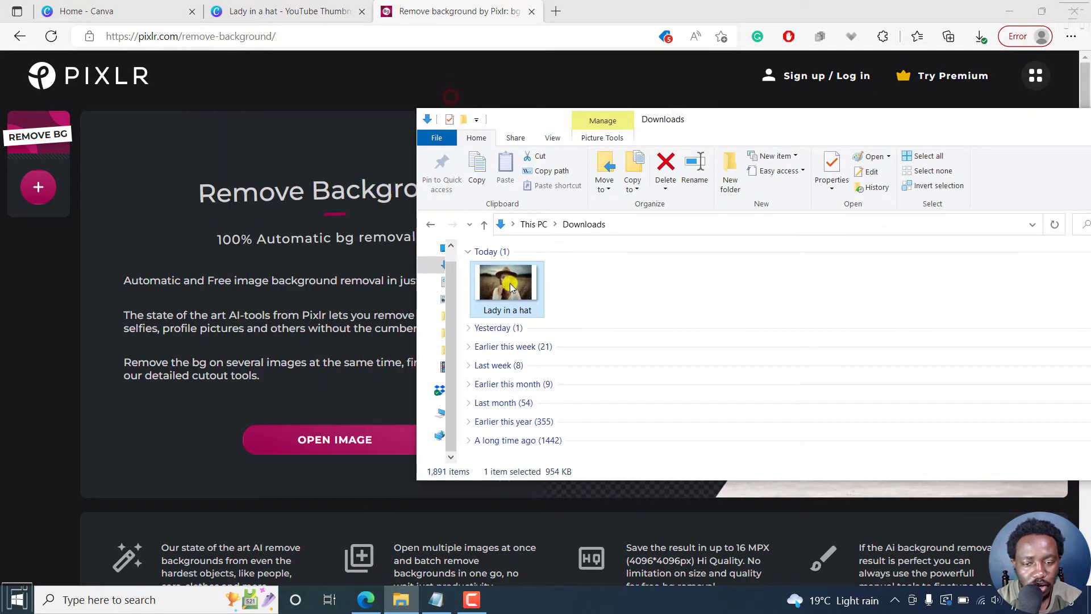
left_click_drag(507, 282, 324, 317)
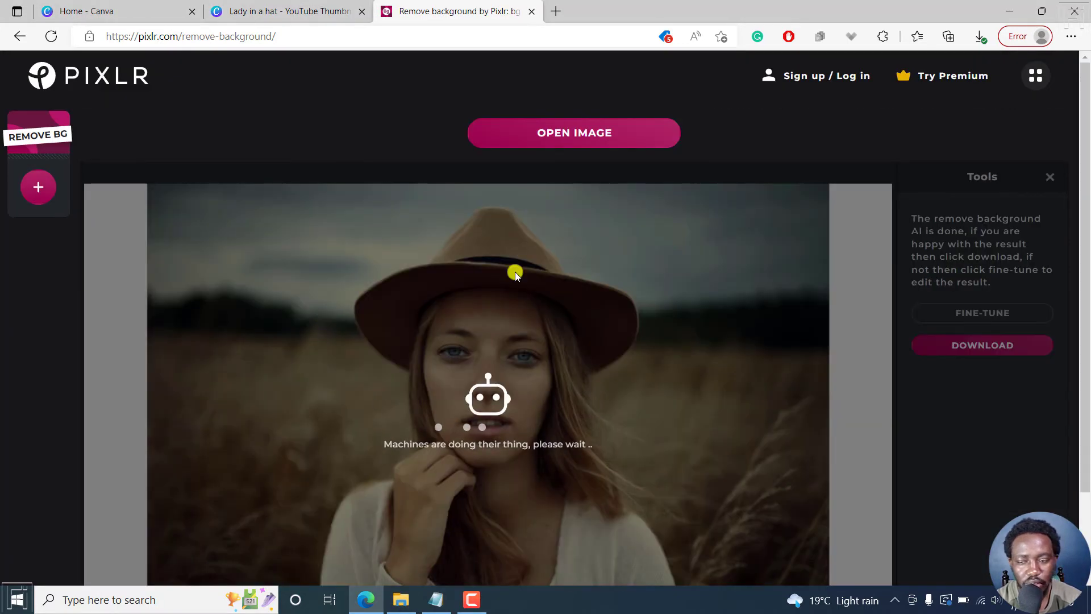
scroll(1086, 173, "down", 2)
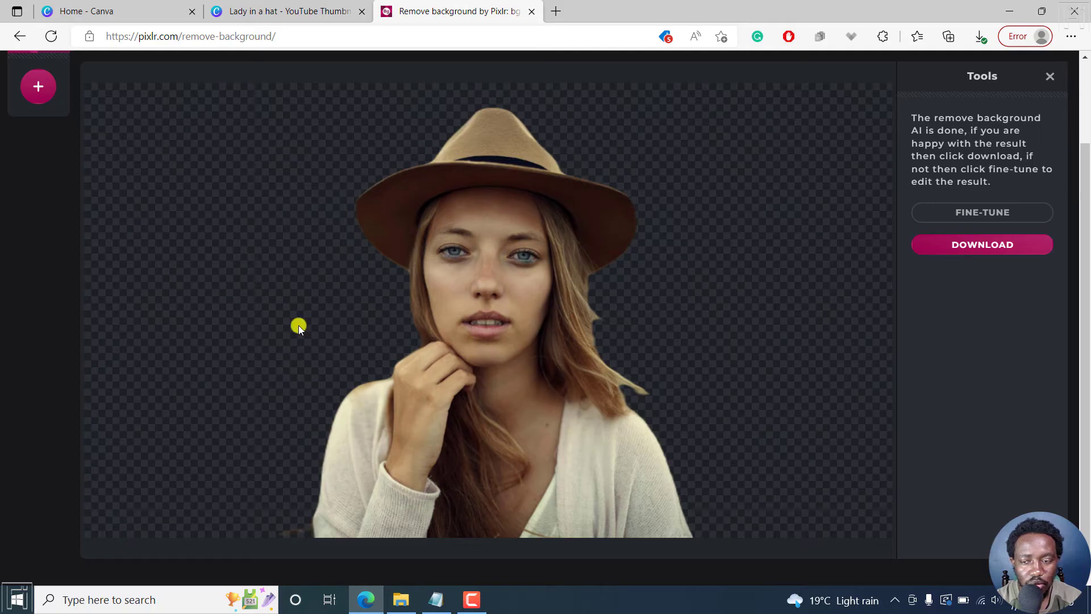
left_click_drag(1087, 193, 1088, 227)
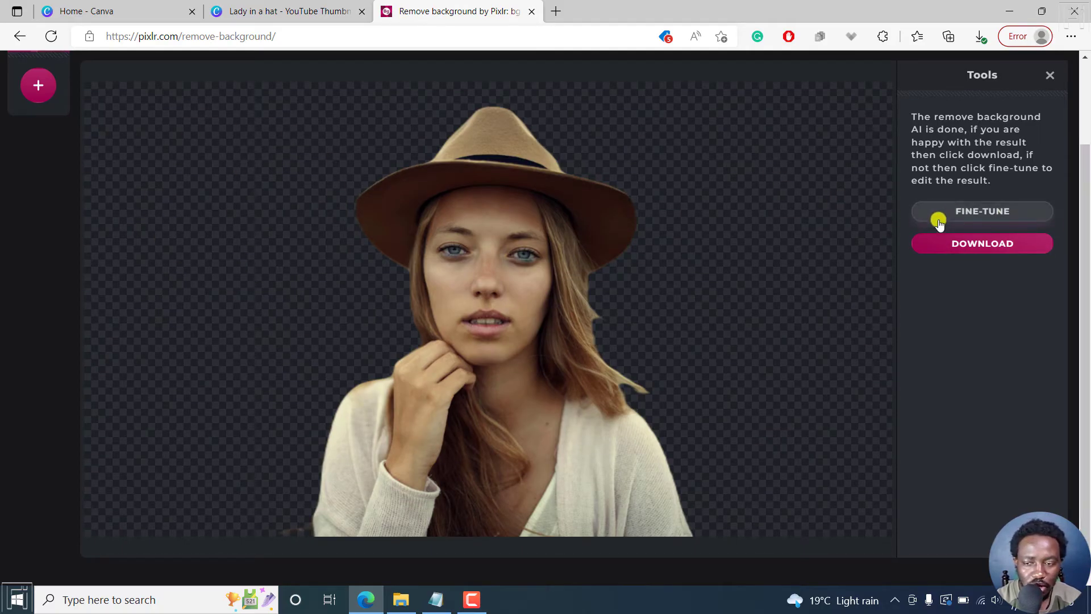
Fine-tune the cutout by brushing away the leftover background and stray strands beside the woman's hair in Remove mode.
left_click(964, 212)
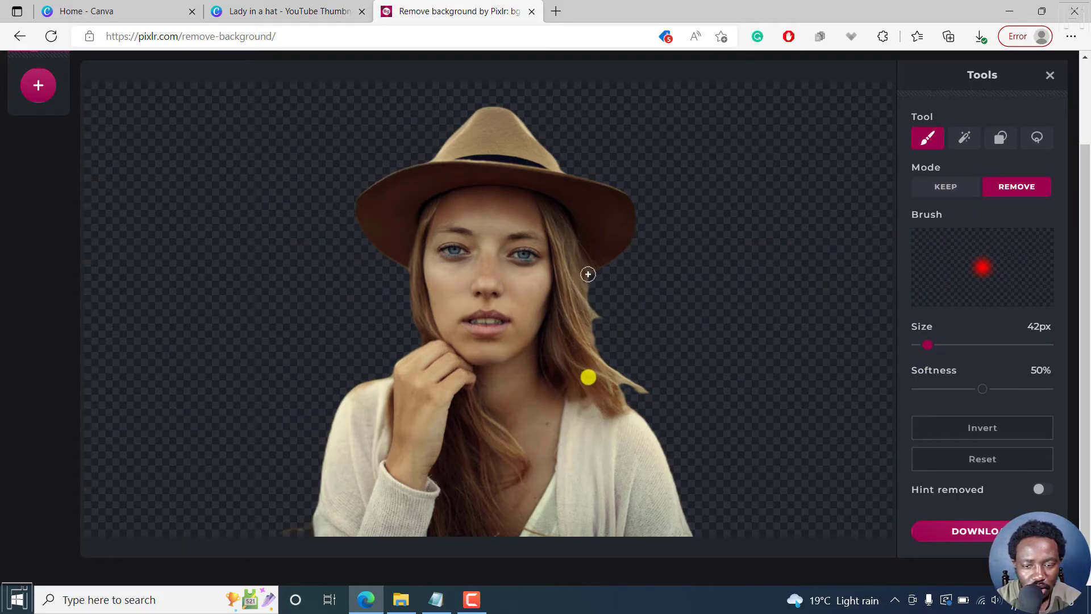
left_click_drag(588, 274, 594, 324)
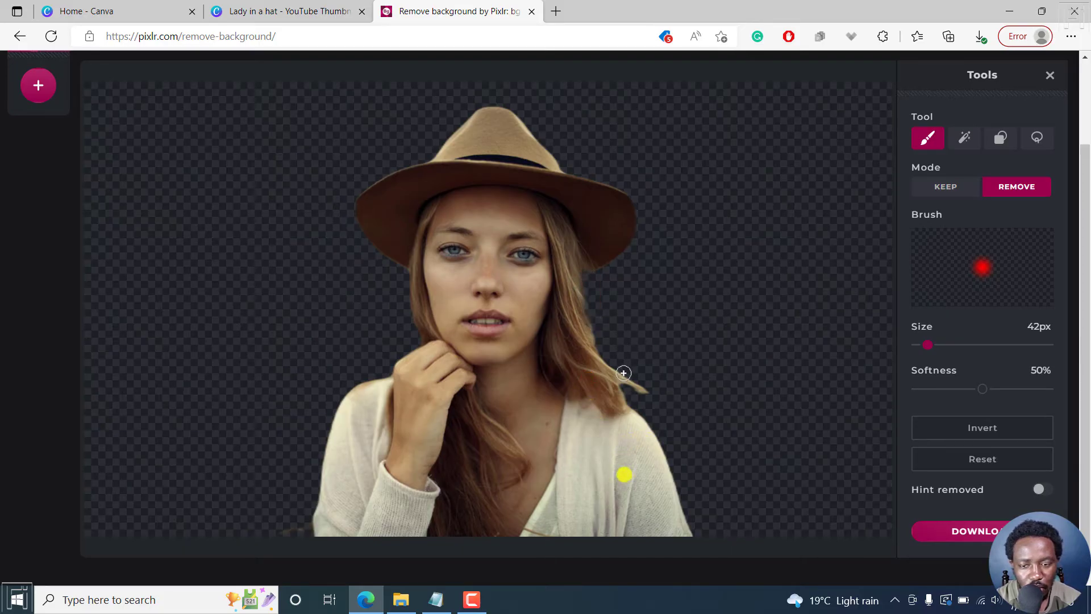
left_click_drag(616, 370, 654, 391)
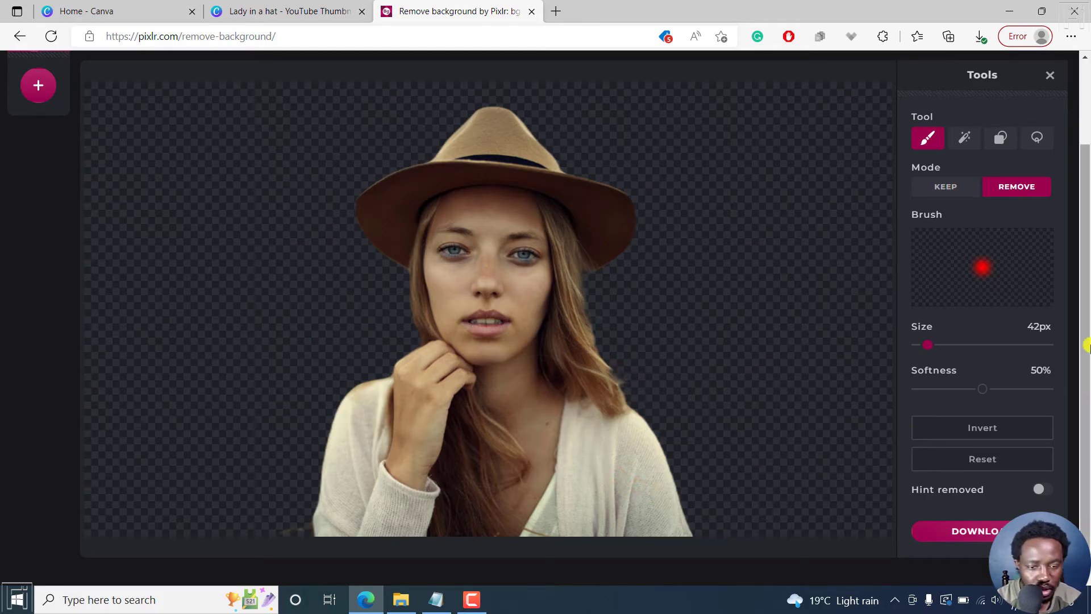
Download the finished cutout and select the pixlr-bg-result file in the Downloads folder in File Explorer.
scroll(1087, 314, "up", 2)
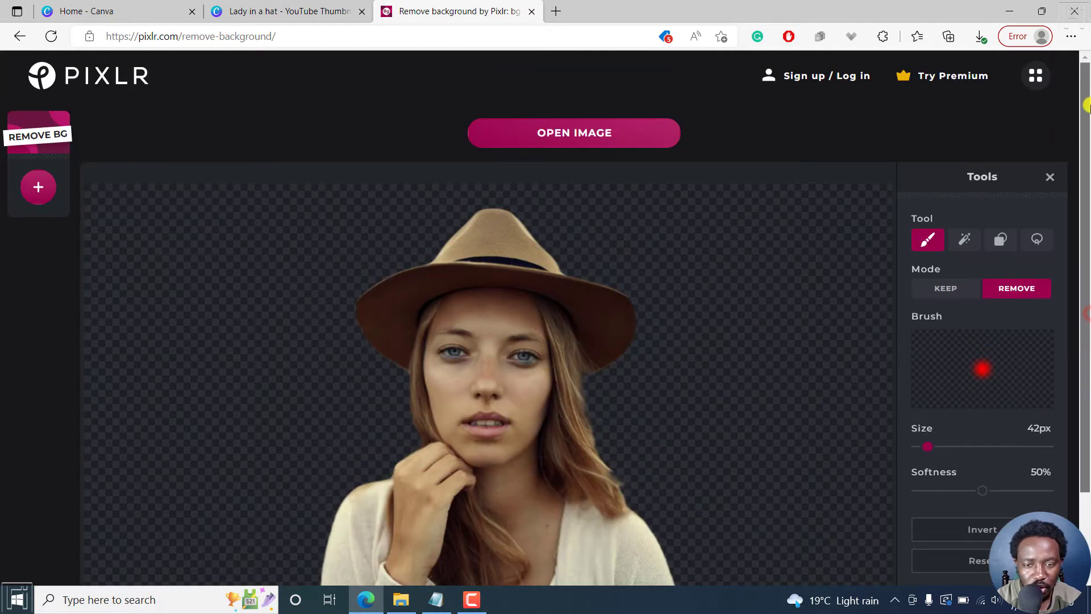
scroll(1086, 369, "down", 2)
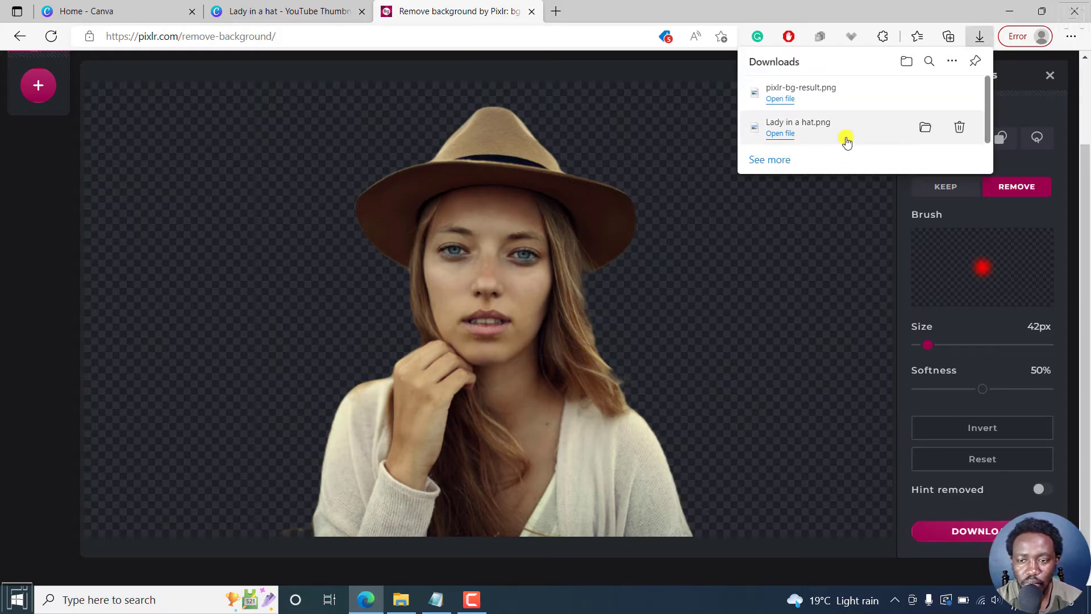
left_click(401, 600)
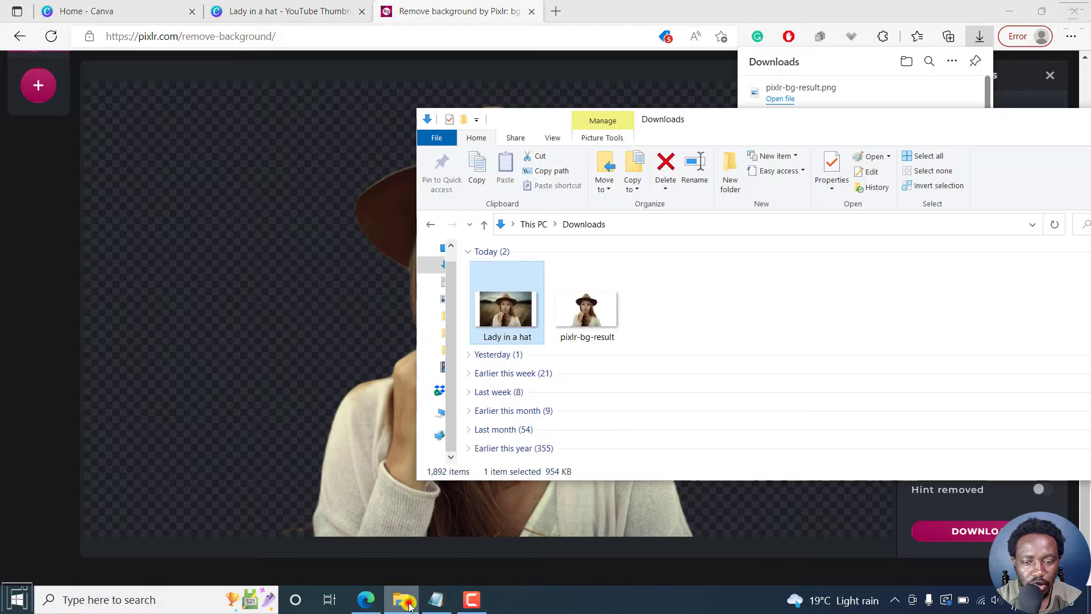
left_click(724, 291)
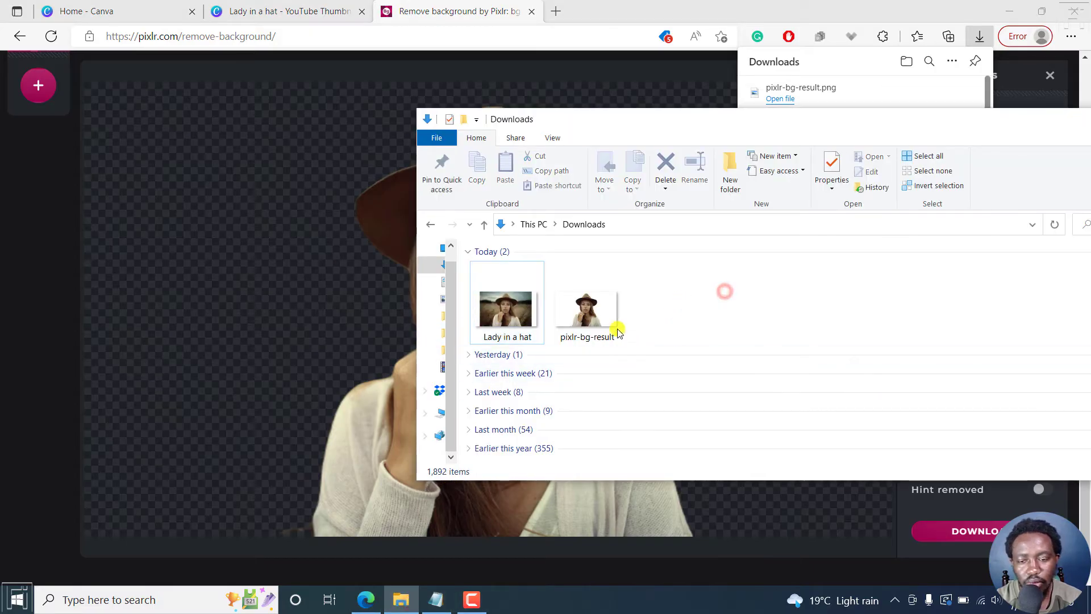
left_click(582, 316)
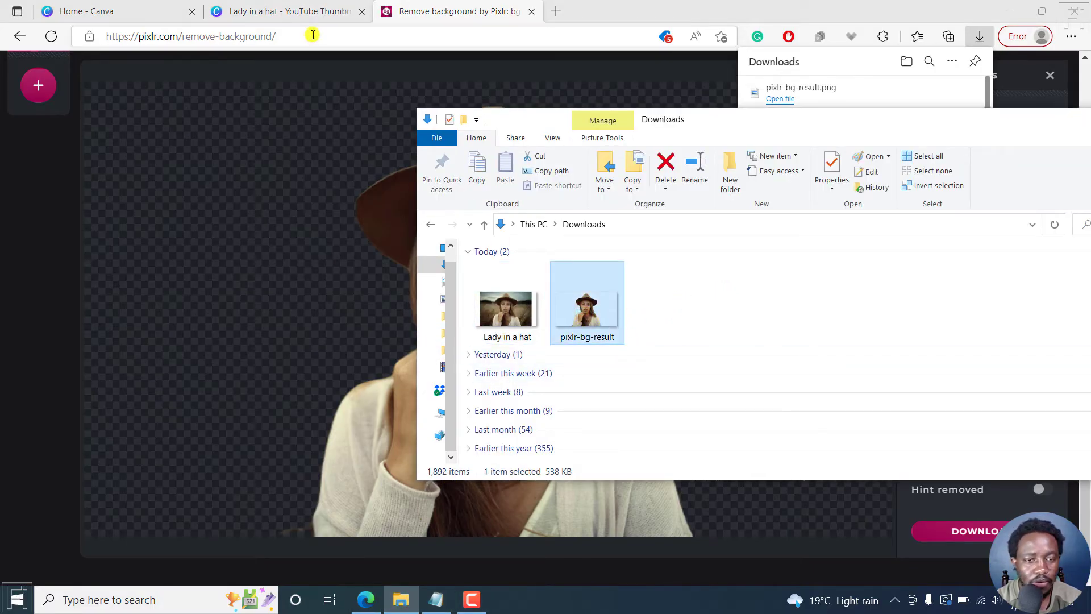
Return to the Canva design in the browser and upload pixlr-bg-result from the Downloads folder.
left_click(282, 12)
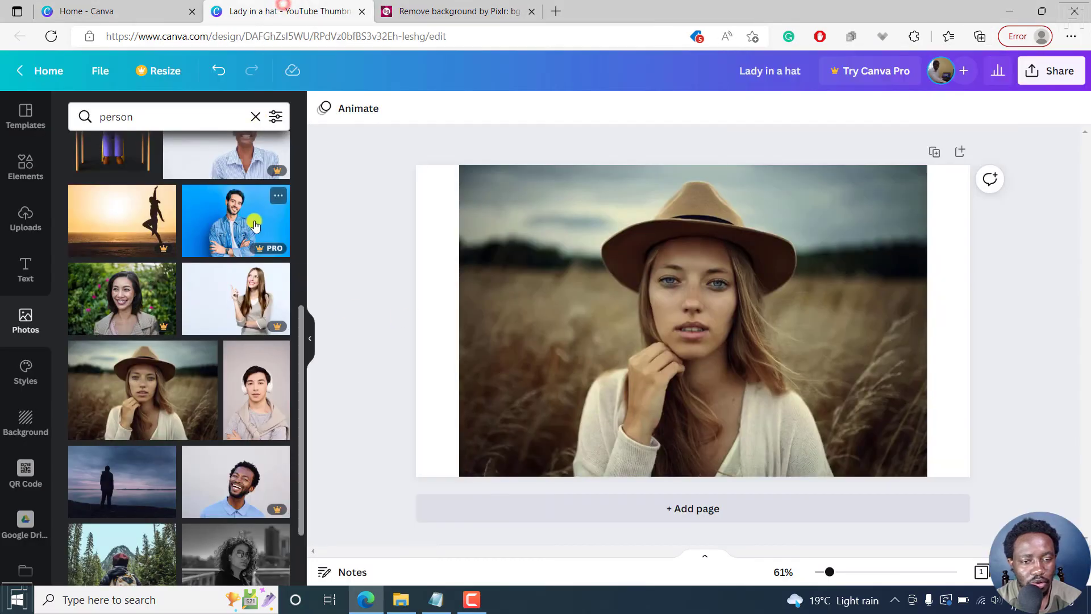
left_click(21, 222)
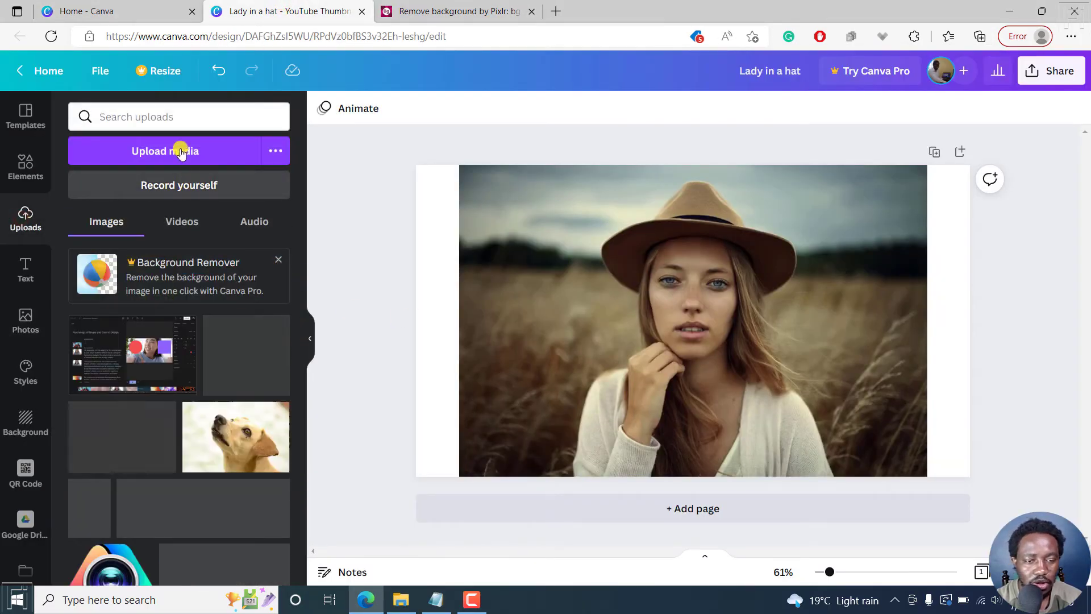
left_click(174, 148)
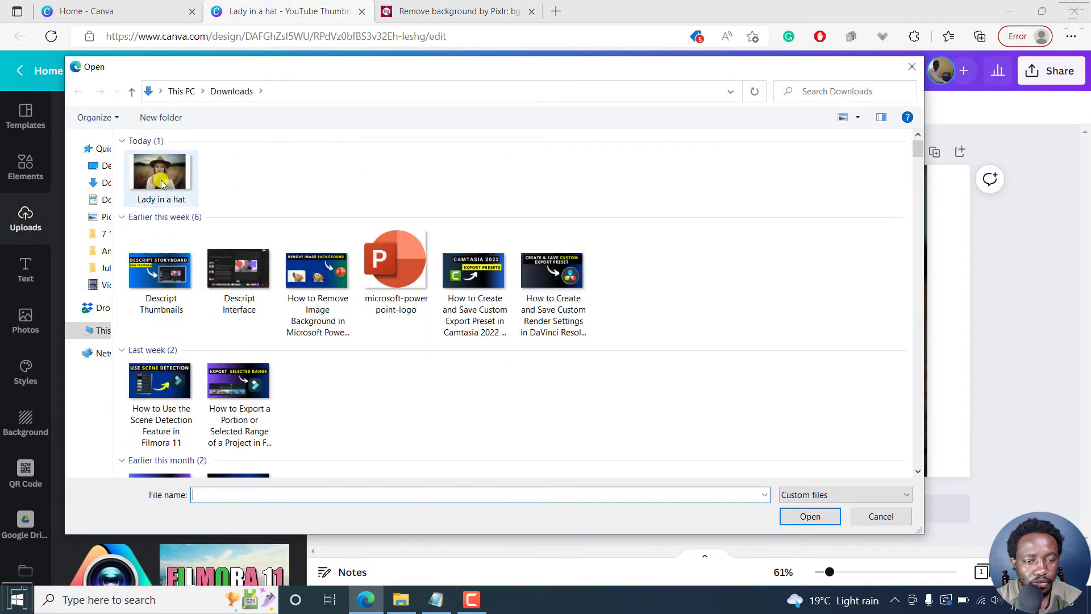
left_click(157, 199)
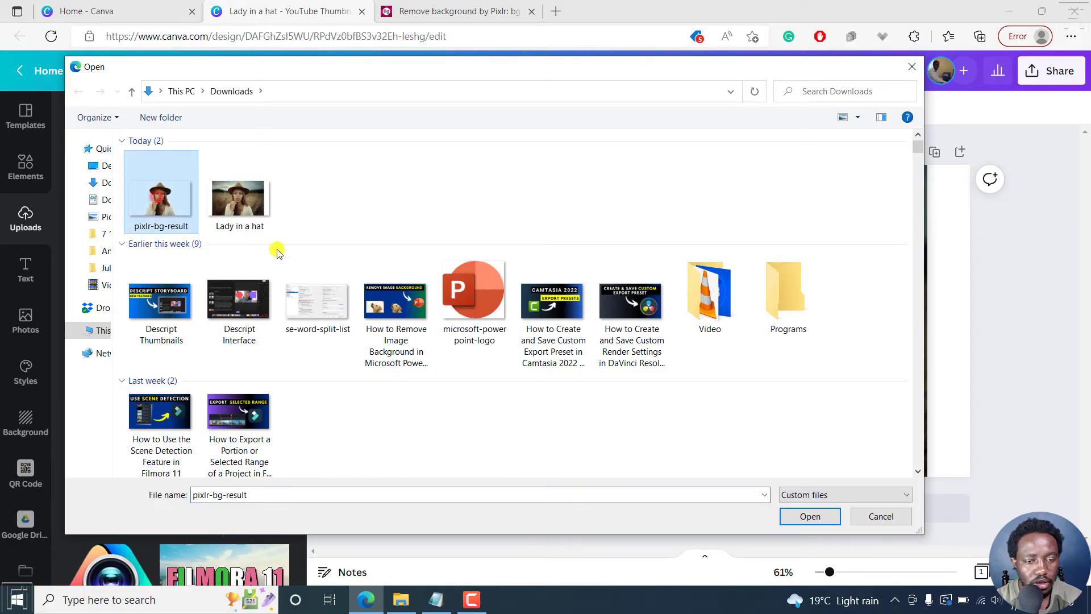
left_click(811, 516)
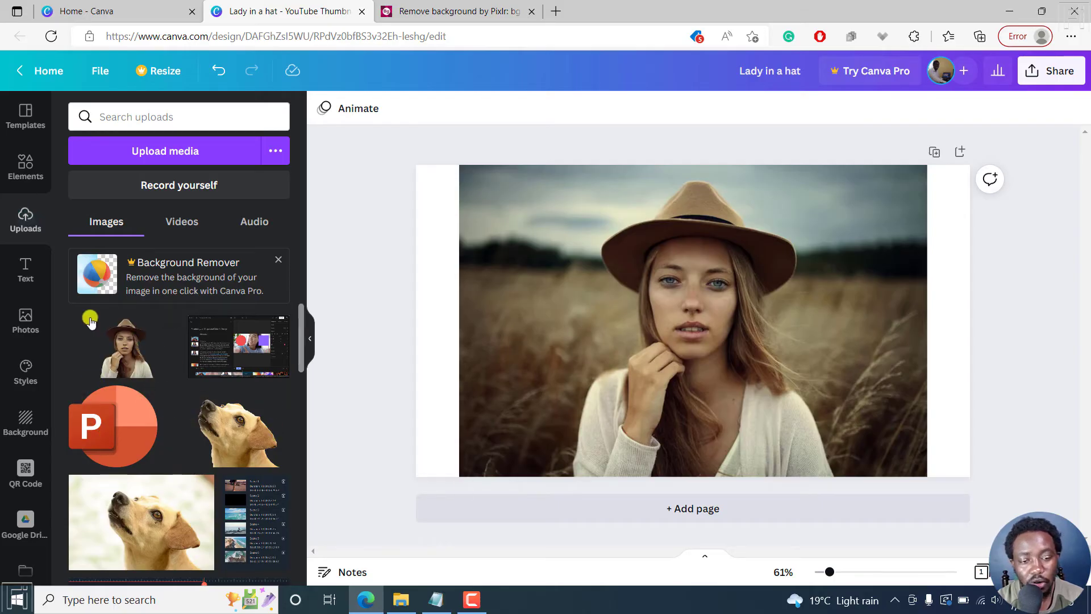
Try placing the uploaded cutout onto the original photo in the design, and undo the placement.
left_click_drag(101, 361, 558, 277)
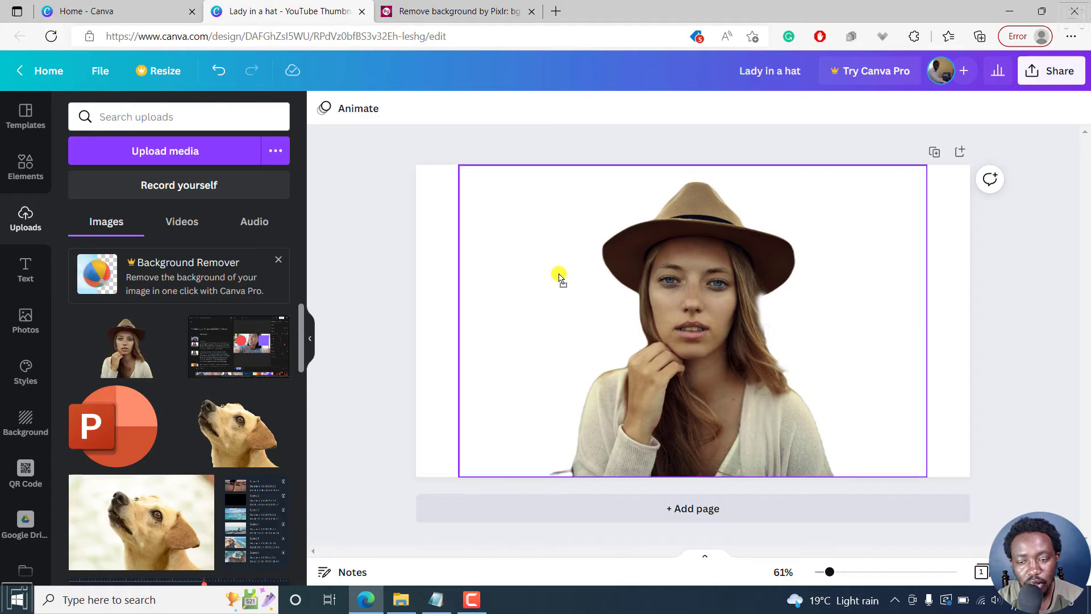
left_click(444, 334)
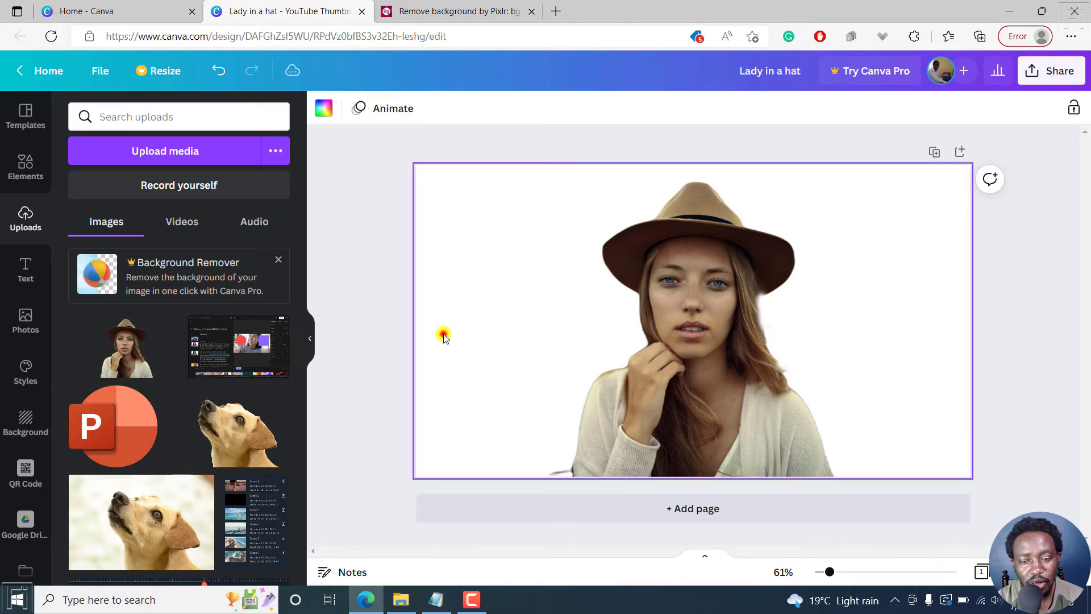
left_click_drag(730, 333, 781, 445)
key("ctrl+z")
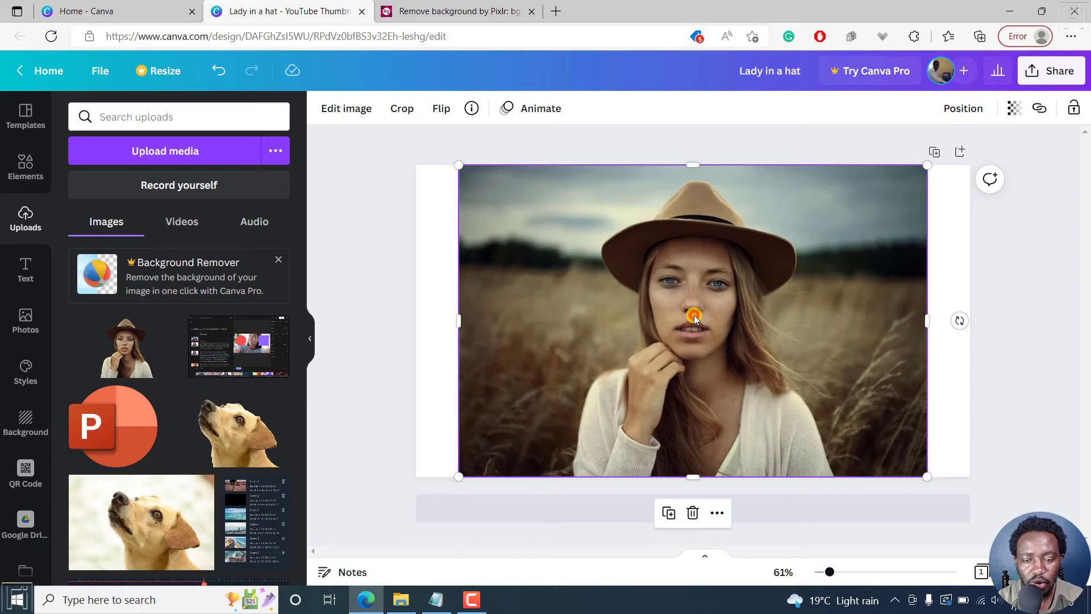
Move the original photo toward the page's right edge and place the uploaded cutout as the page background.
left_click_drag(631, 311, 790, 309)
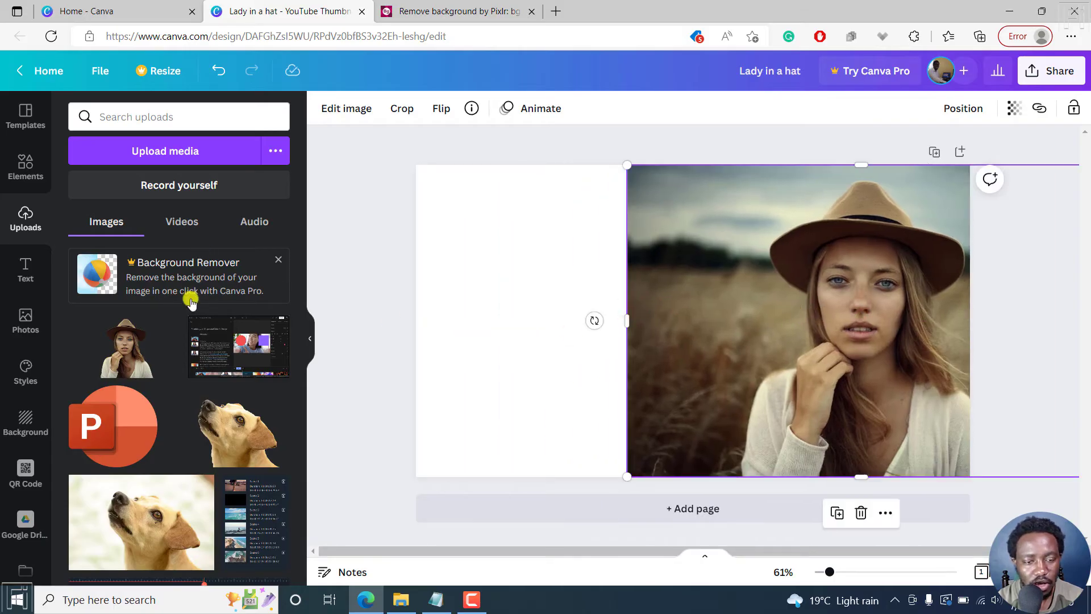
left_click_drag(126, 335, 441, 322)
left_click_drag(761, 312, 813, 312)
Shrink the original photo and position it over the left edge of the page, beside the cutout.
left_click_drag(674, 166, 793, 239)
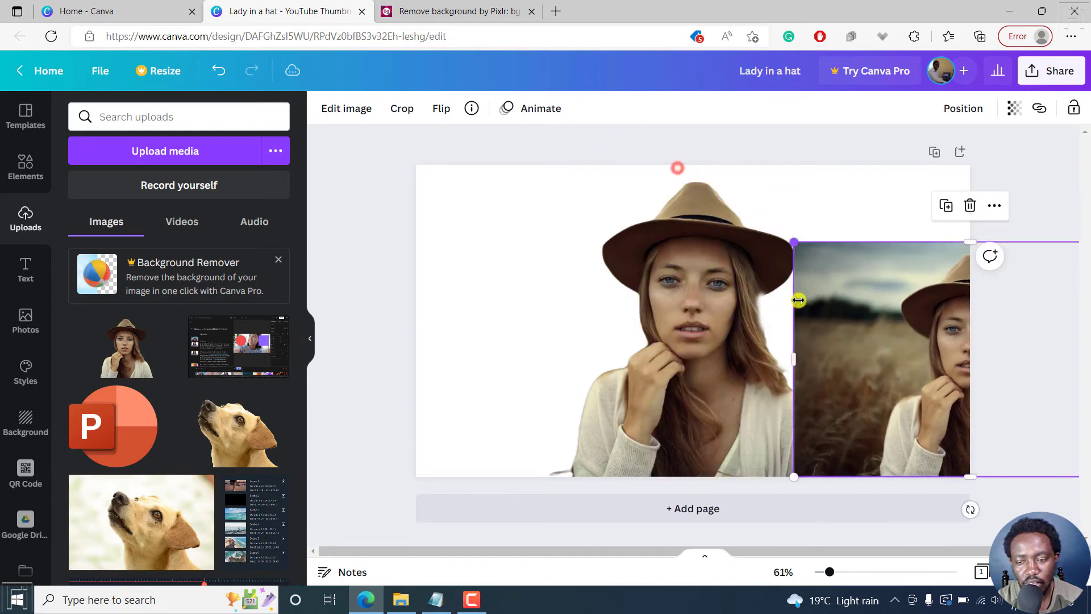
left_click_drag(812, 327, 738, 304)
left_click(634, 318)
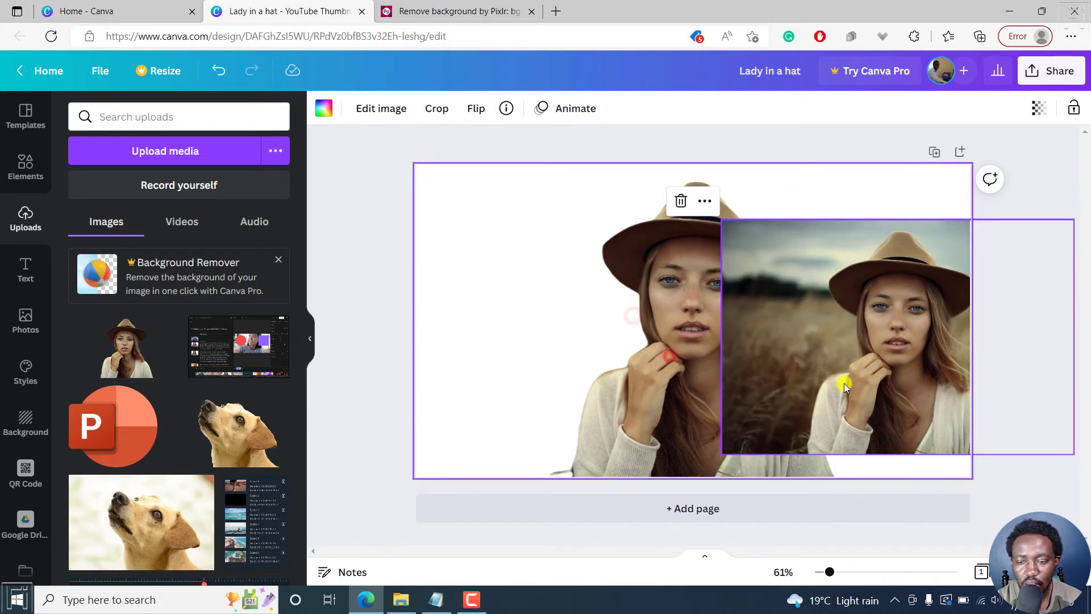
left_click(922, 295)
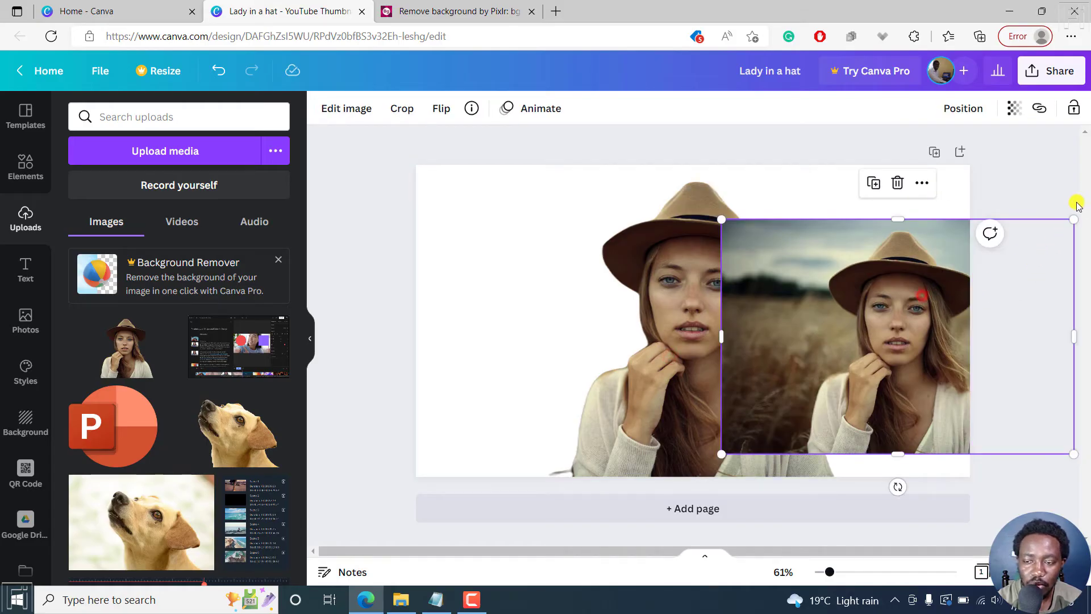
left_click_drag(1072, 222, 934, 313)
left_click_drag(810, 357, 483, 298)
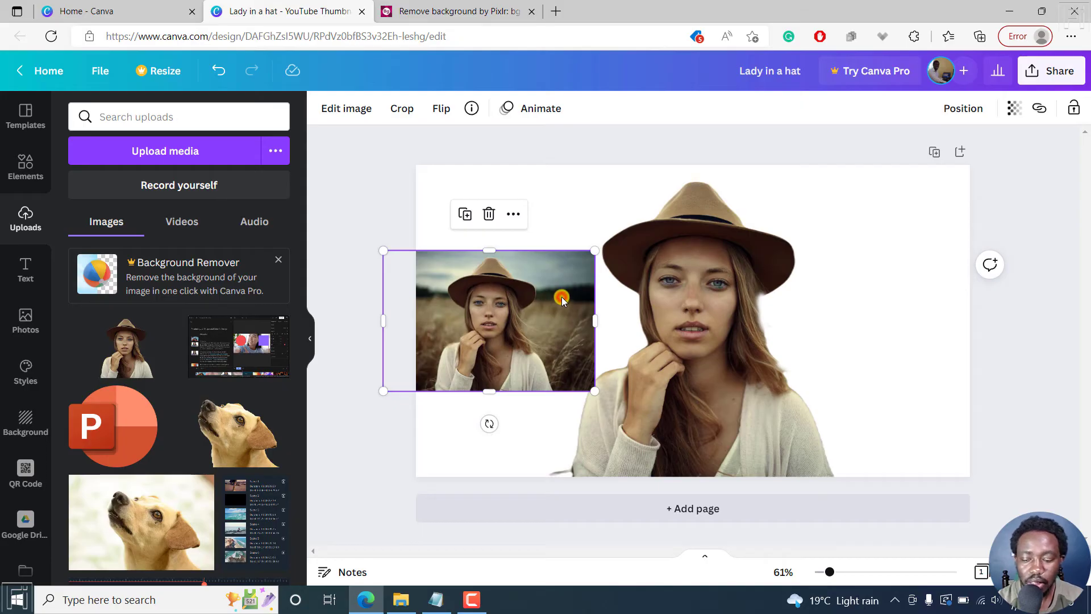
Delete the original photo and the cutout set as background from the page.
key("Delete")
left_click(695, 322)
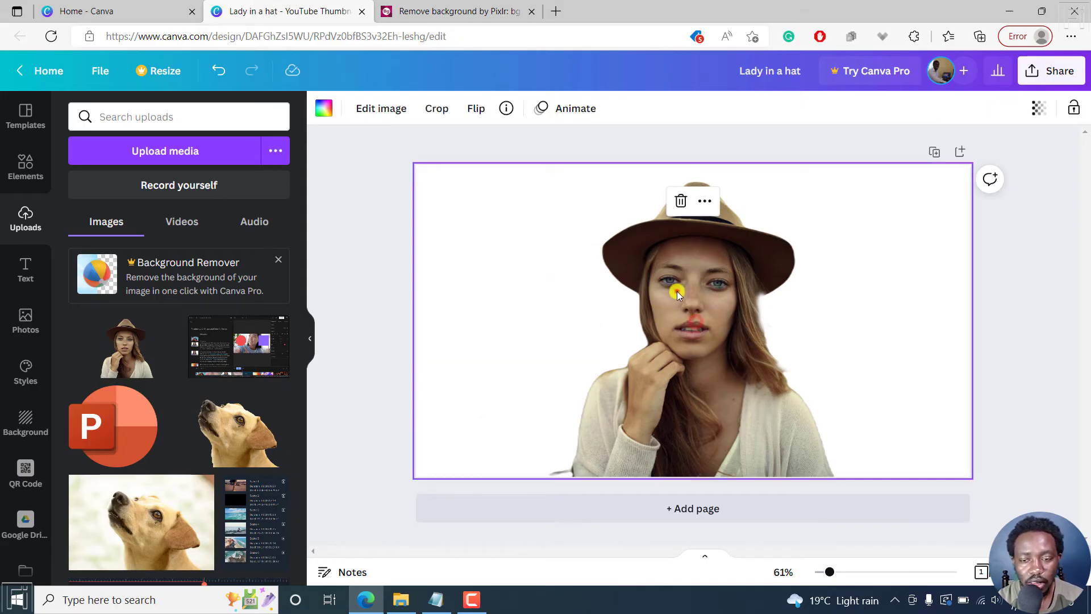
left_click(676, 291)
left_click(707, 325)
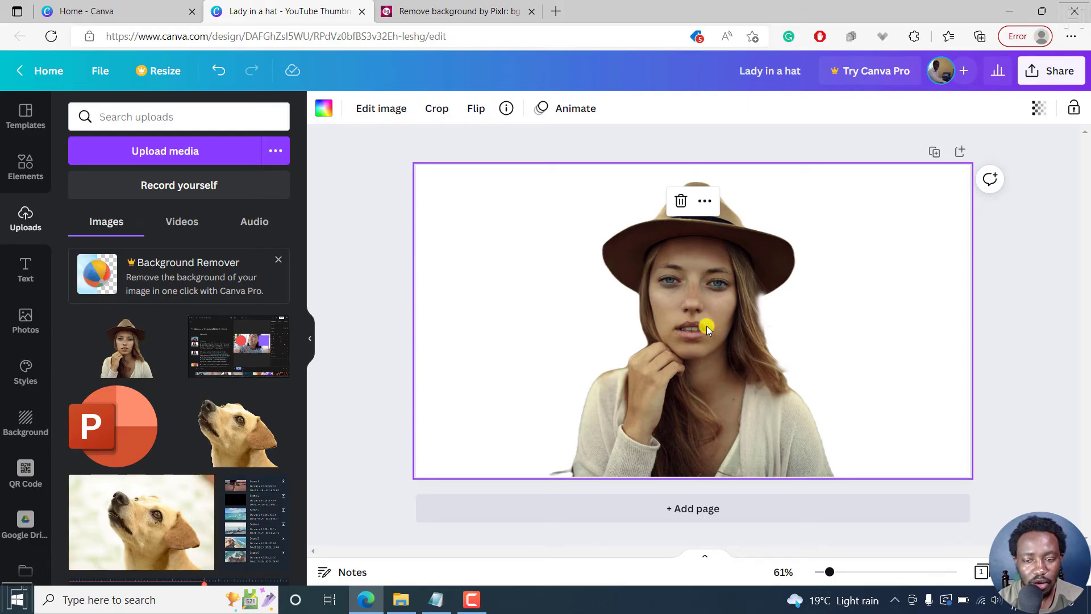
key("Delete")
Place the uploaded cutout on the blank page as a separate image and resize it to about 951 by 535 near the centre.
left_click_drag(114, 362, 656, 288)
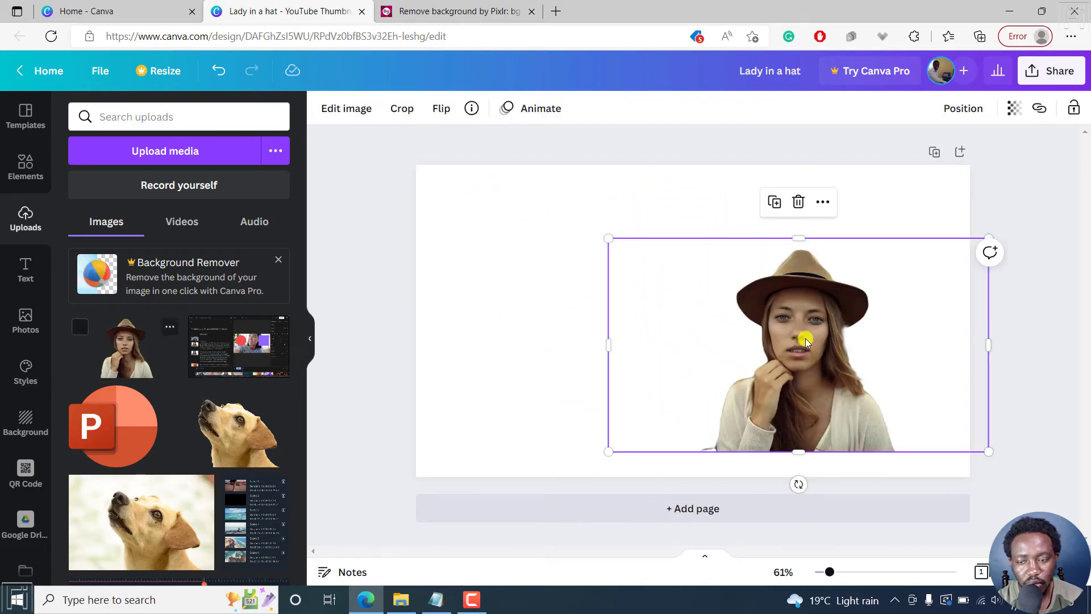
left_click_drag(865, 342, 815, 345)
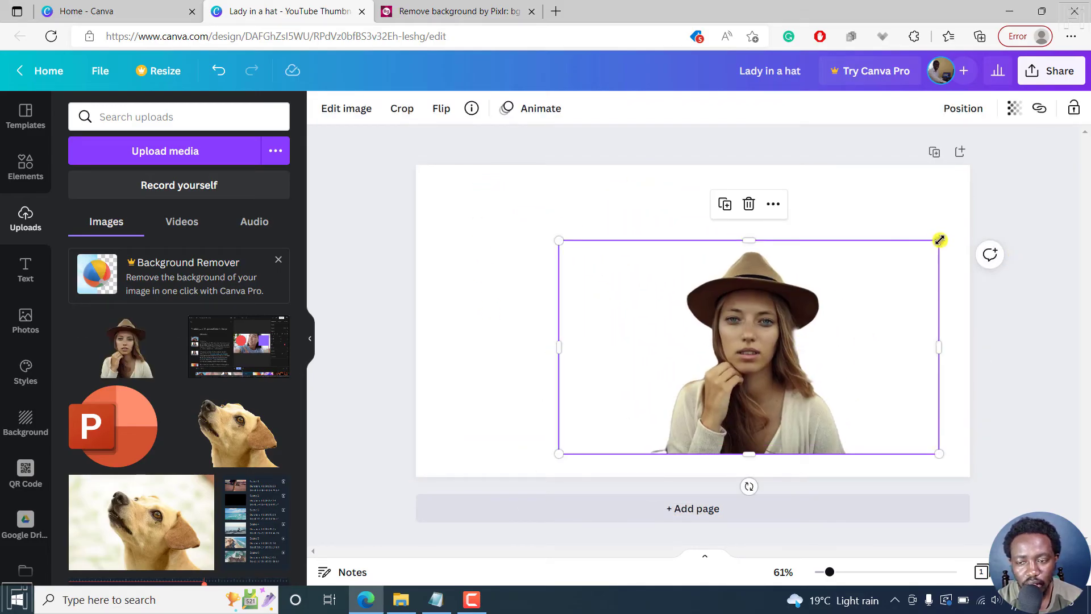
left_click_drag(938, 240, 795, 320)
mouse_move(645, 370)
left_mouse_down()
mouse_move(758, 393)
mouse_move(648, 353)
left_mouse_up()
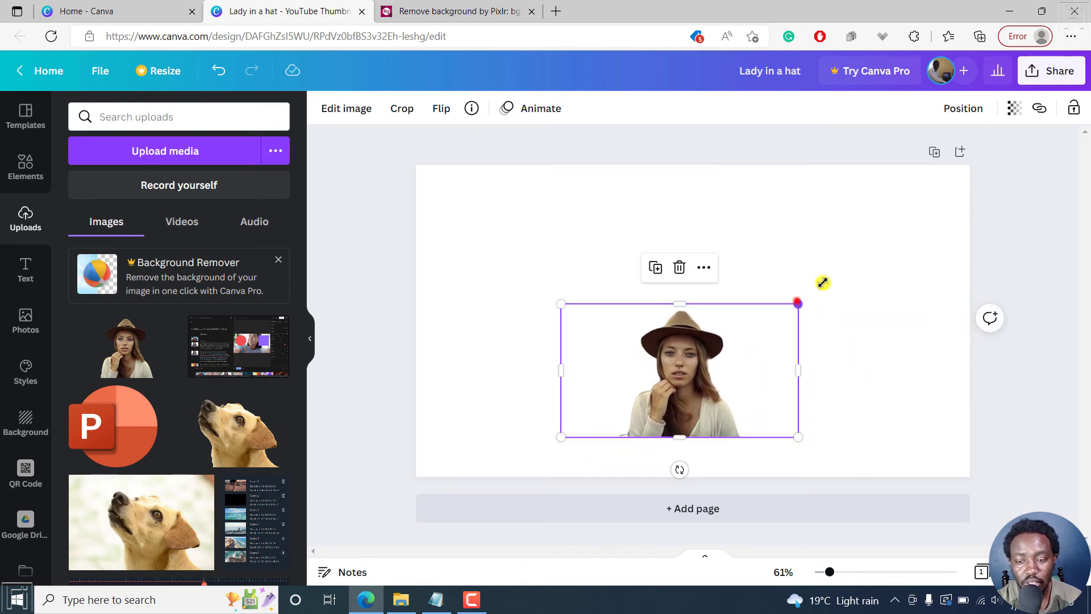
left_click_drag(822, 283, 885, 257)
left_click_drag(561, 253, 465, 228)
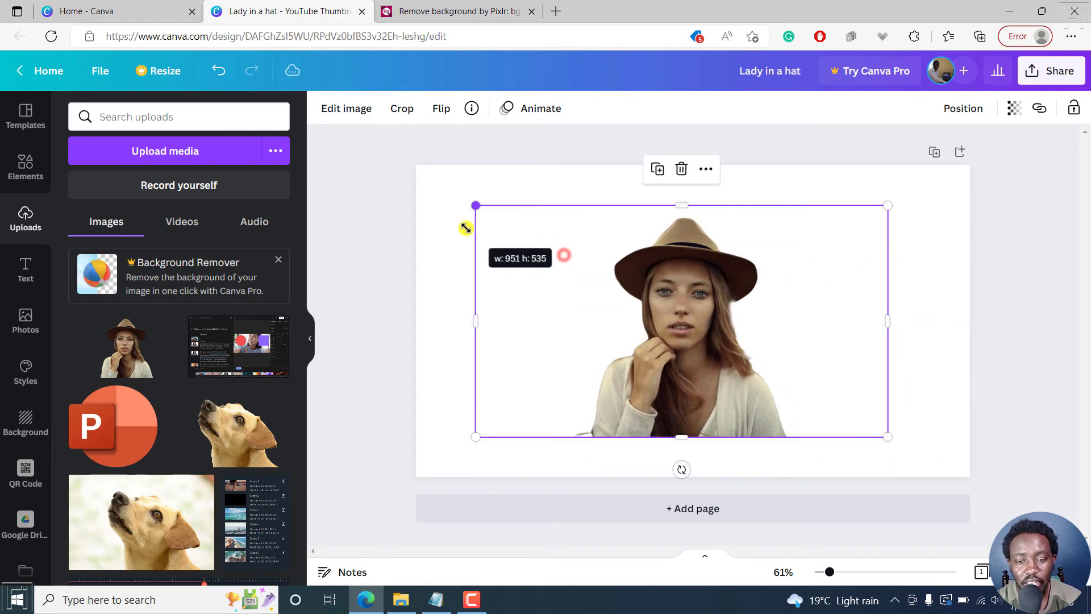
Add a Glow shadow to the cutout and set the glow size to 20.
left_click(346, 108)
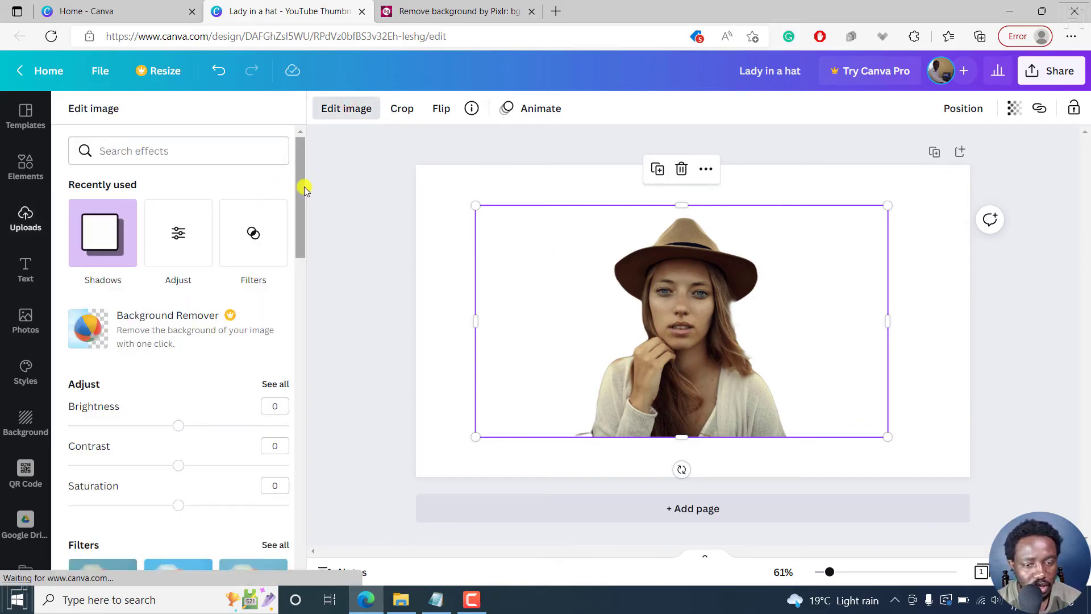
mouse_move(305, 187)
left_mouse_down()
mouse_move(312, 327)
mouse_move(299, 386)
mouse_move(305, 202)
left_mouse_up()
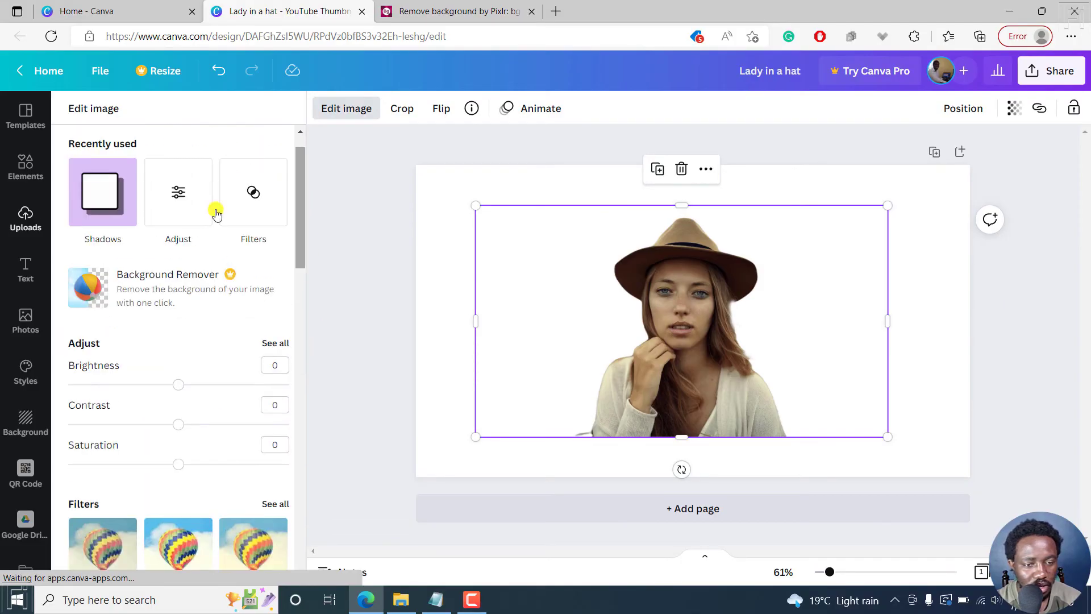
left_click(98, 203)
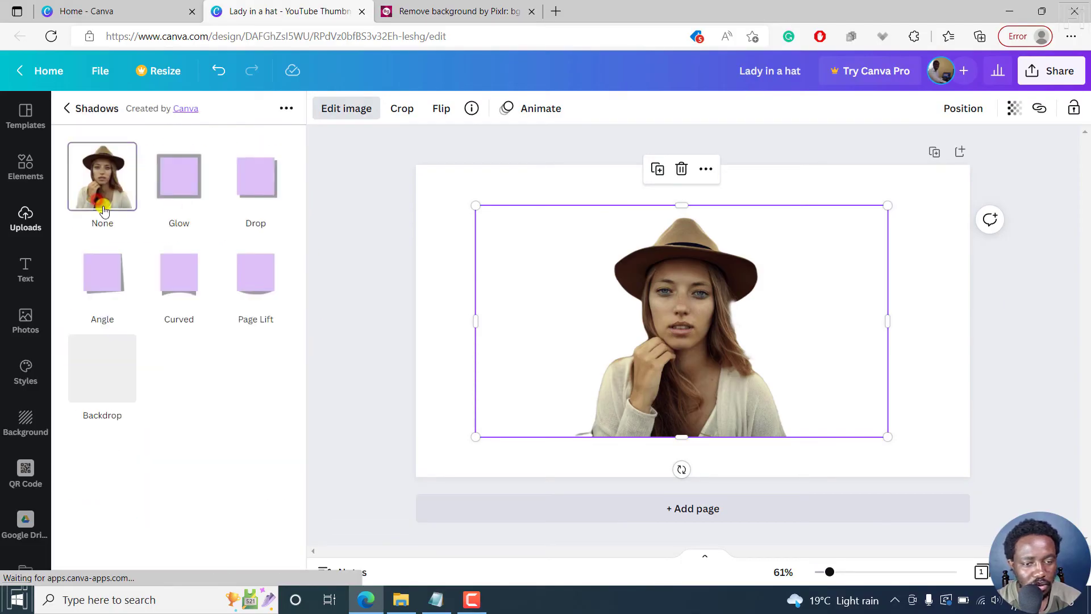
left_click(181, 177)
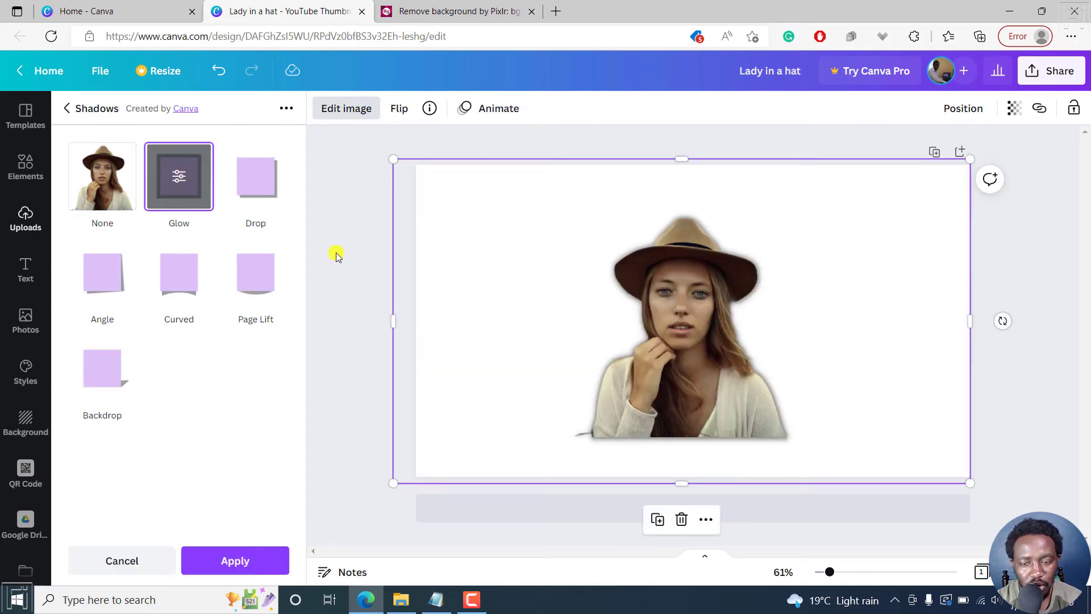
left_click(178, 179)
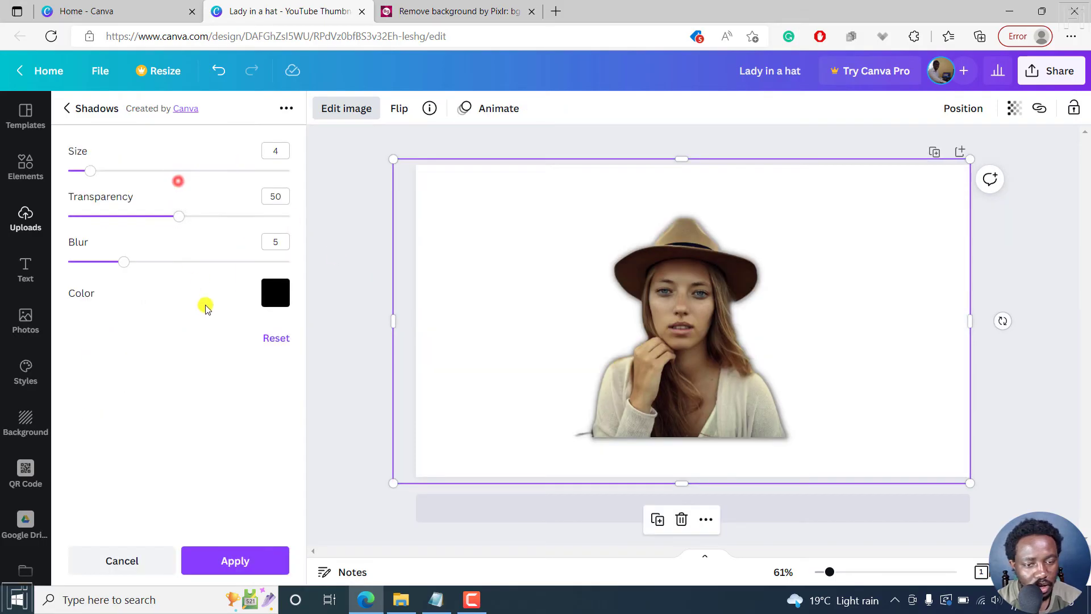
left_click_drag(91, 171, 181, 180)
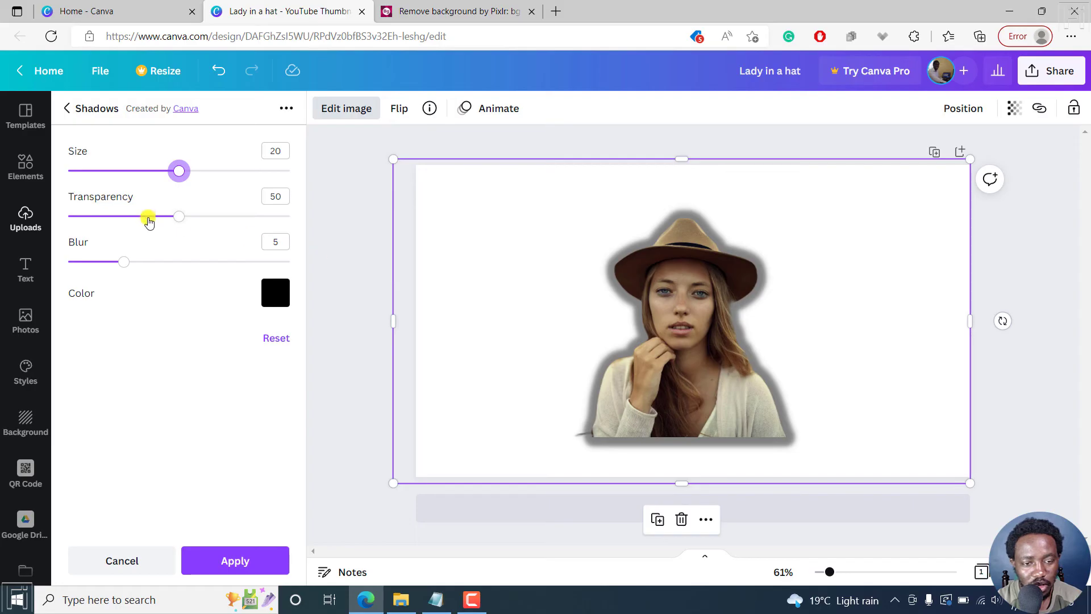
Change the glow color to the default coral red and move the cutout to the right side of the page.
left_click(275, 292)
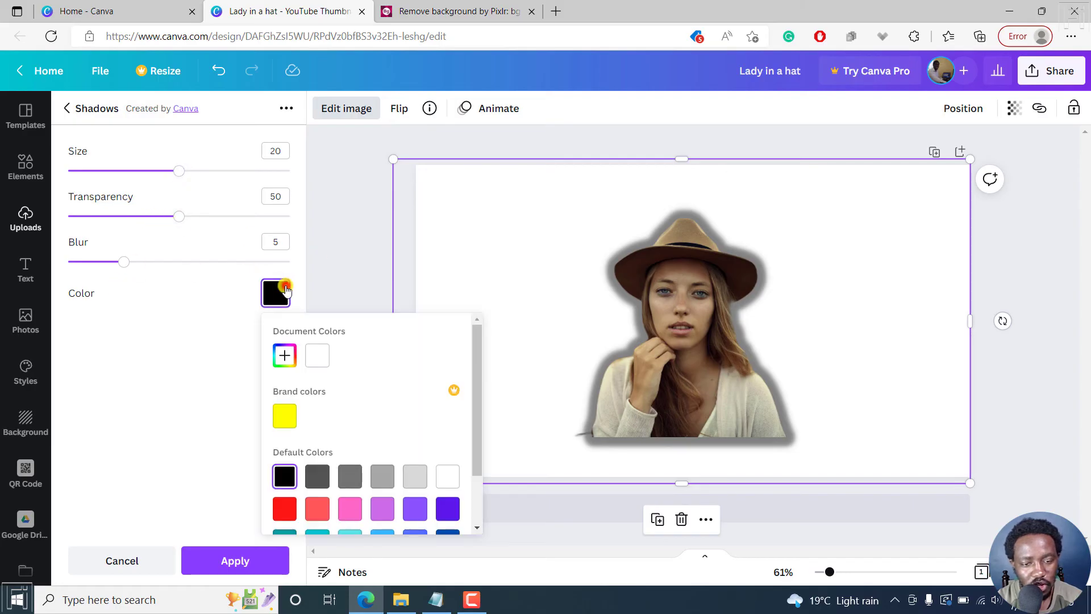
left_click(309, 513)
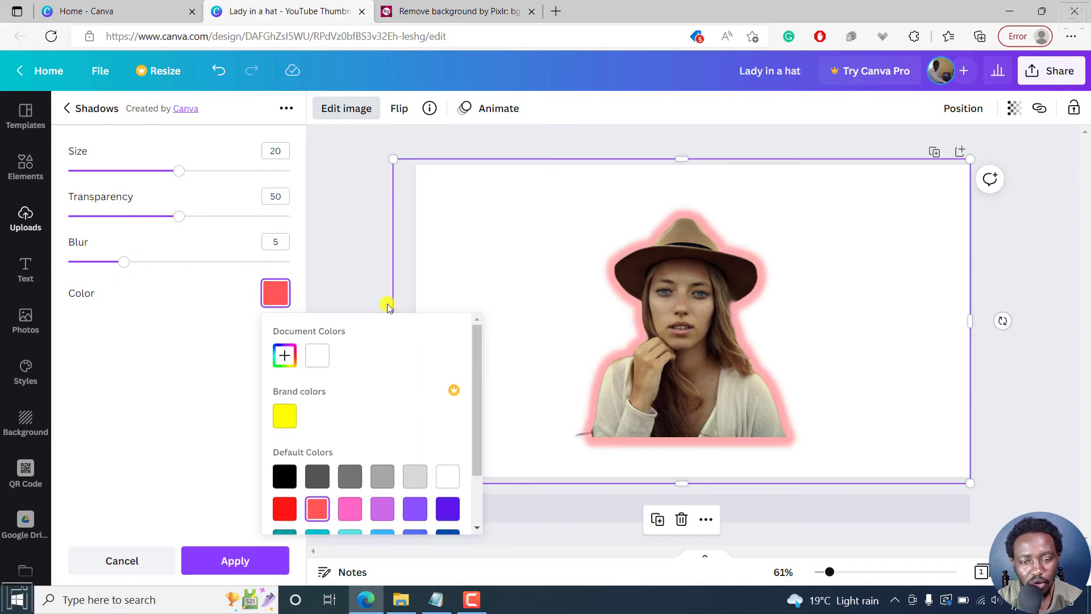
left_click(346, 268)
left_click_drag(504, 246, 806, 310)
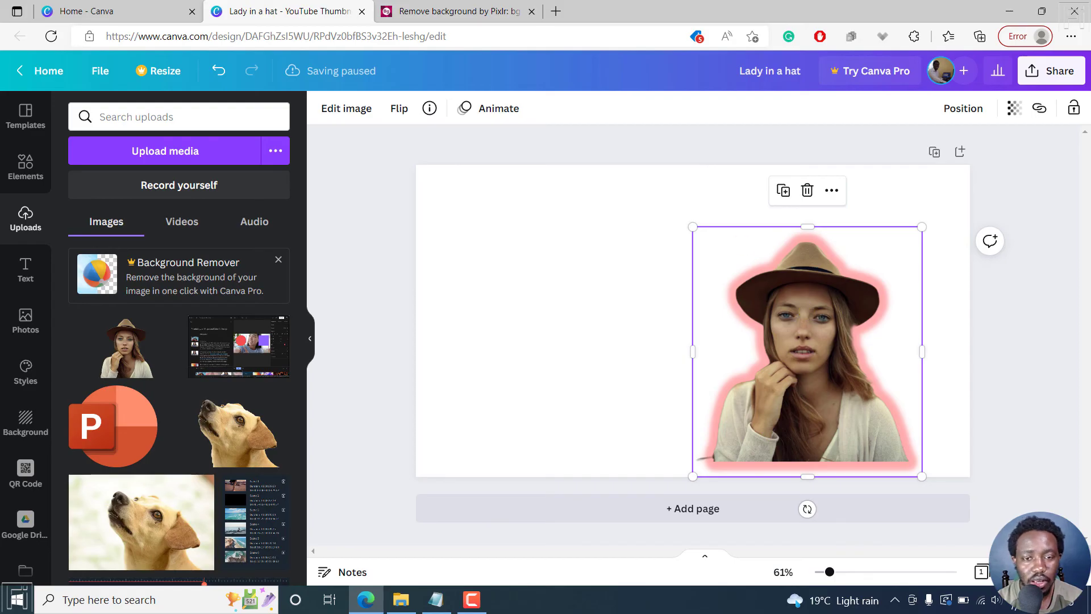
Switch to Pixlr to check the background-free image, return to the Canva design and deselect the cutout.
left_click(449, 11)
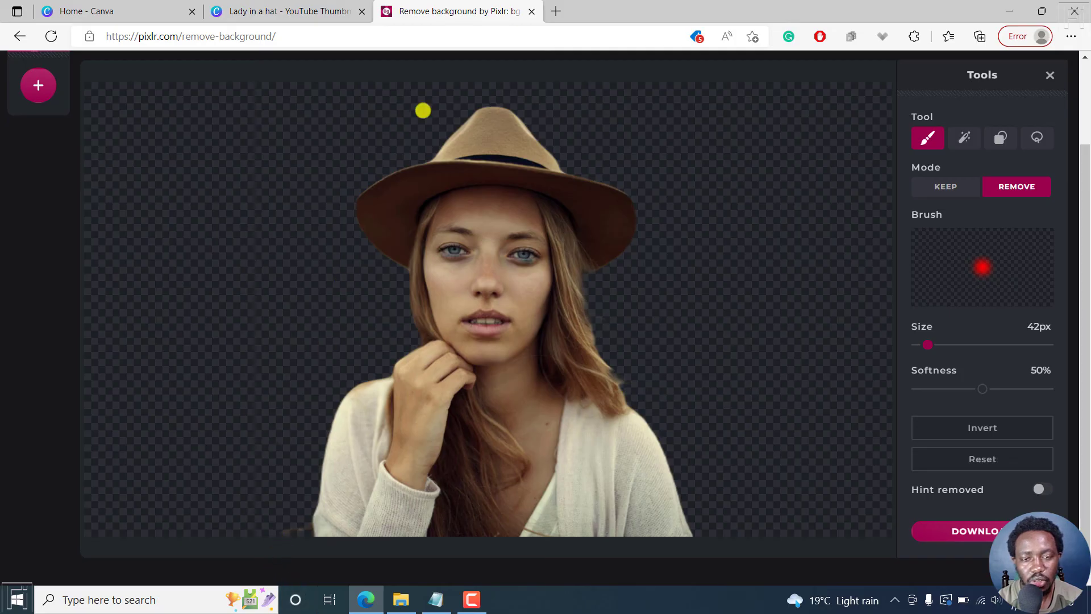
left_click(292, 10)
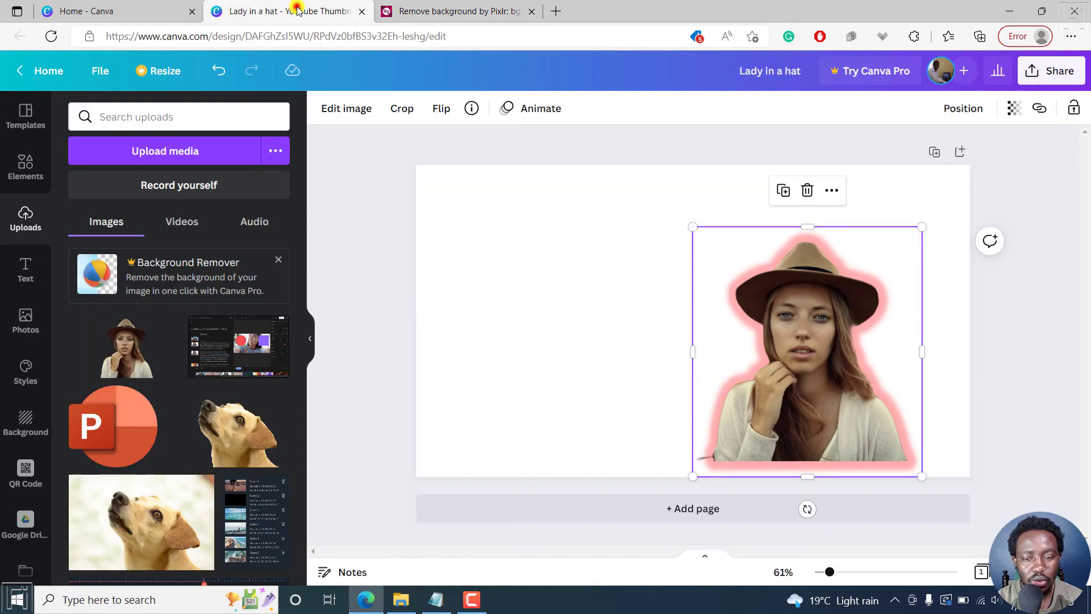
left_click(568, 259)
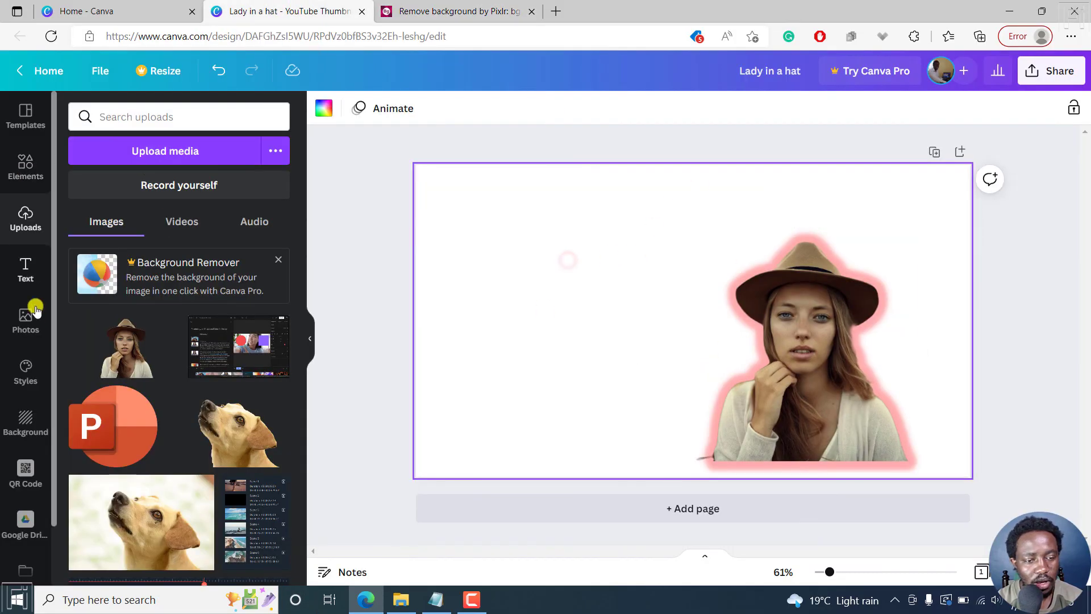
Place the original photo of the woman in a hat on the page, shrink it and position it left of the cutout.
left_click(26, 324)
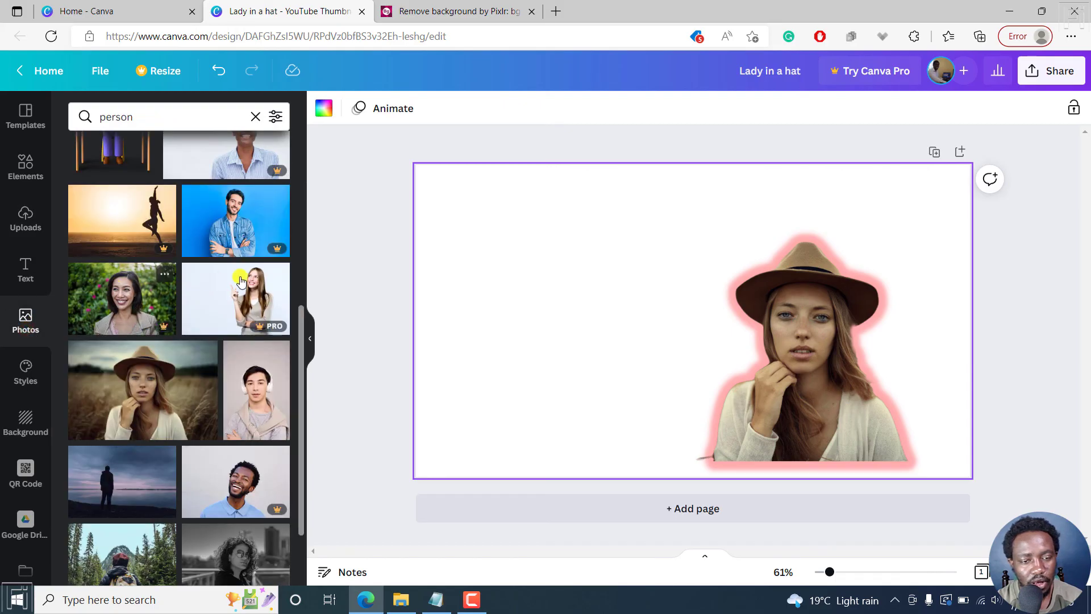
left_click_drag(215, 390, 462, 281)
left_click_drag(728, 216, 638, 275)
left_click_drag(555, 324, 590, 311)
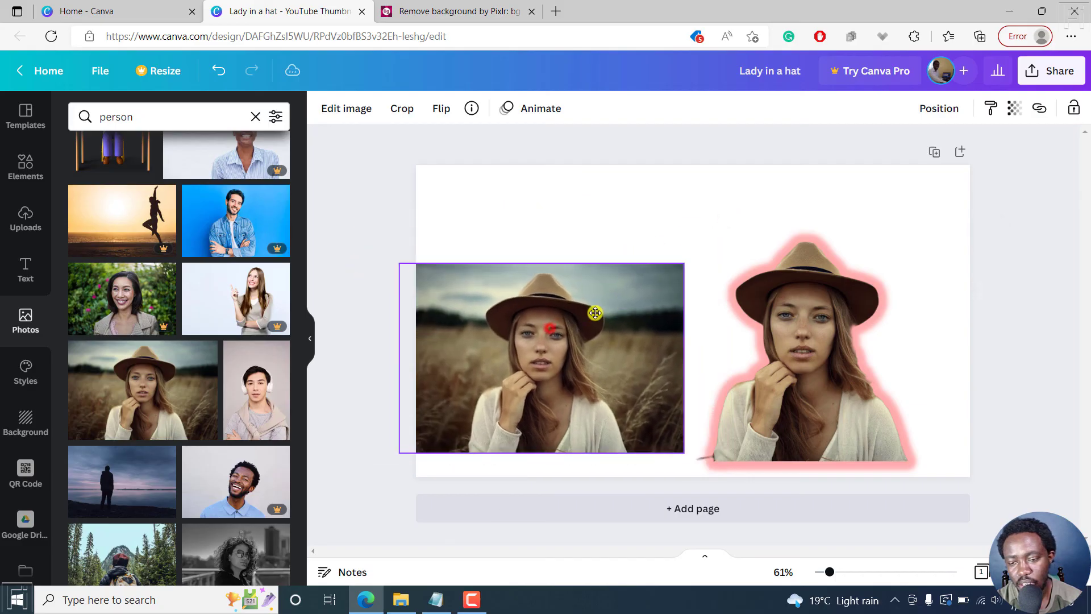
Compare the cutout with the original photo and delete the original from the page.
left_click(816, 349)
left_click(586, 347)
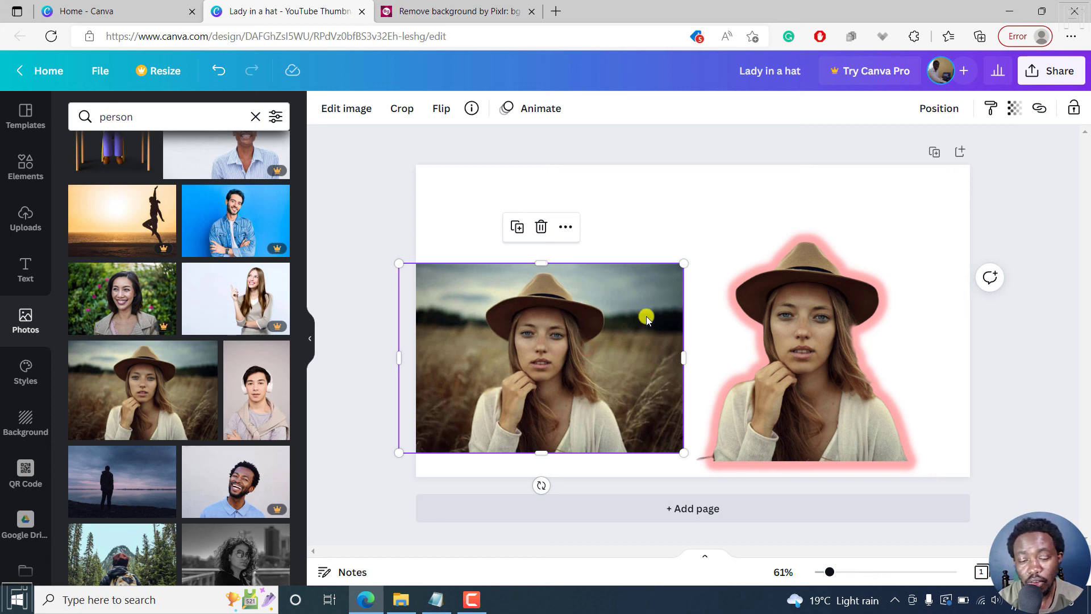
key("Delete")
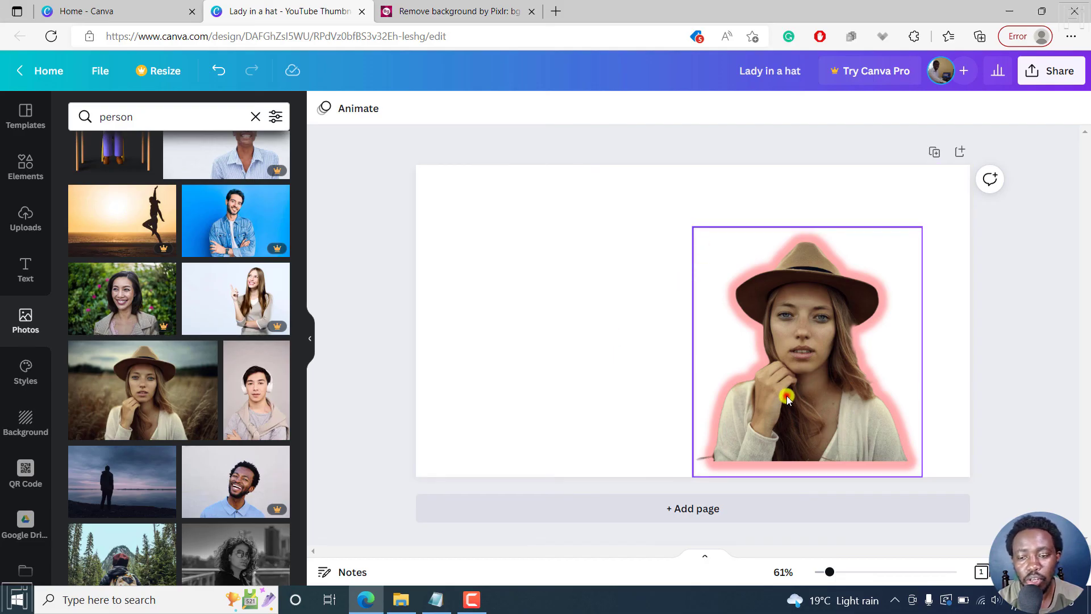
Move the glowing cutout into the page's lower-right area so its base runs past the bottom edge.
left_click_drag(784, 390, 829, 385)
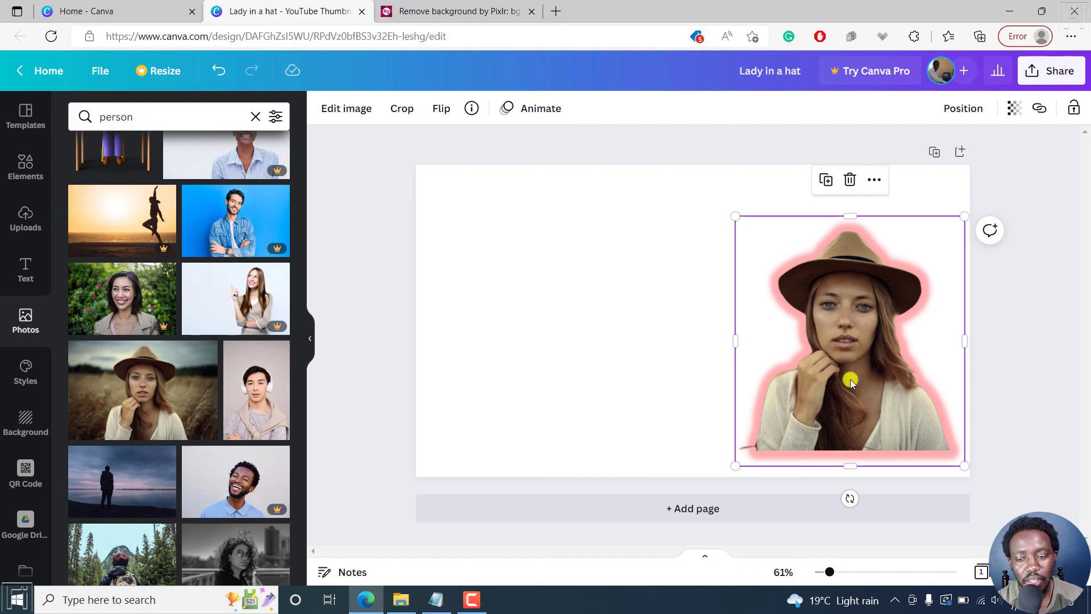
left_click_drag(848, 379, 831, 408)
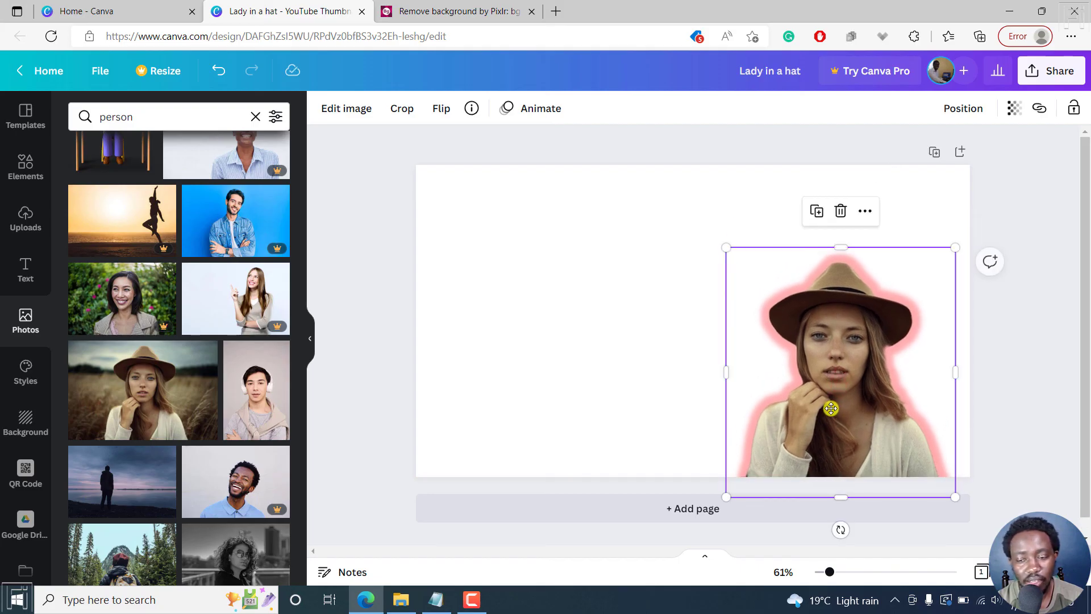